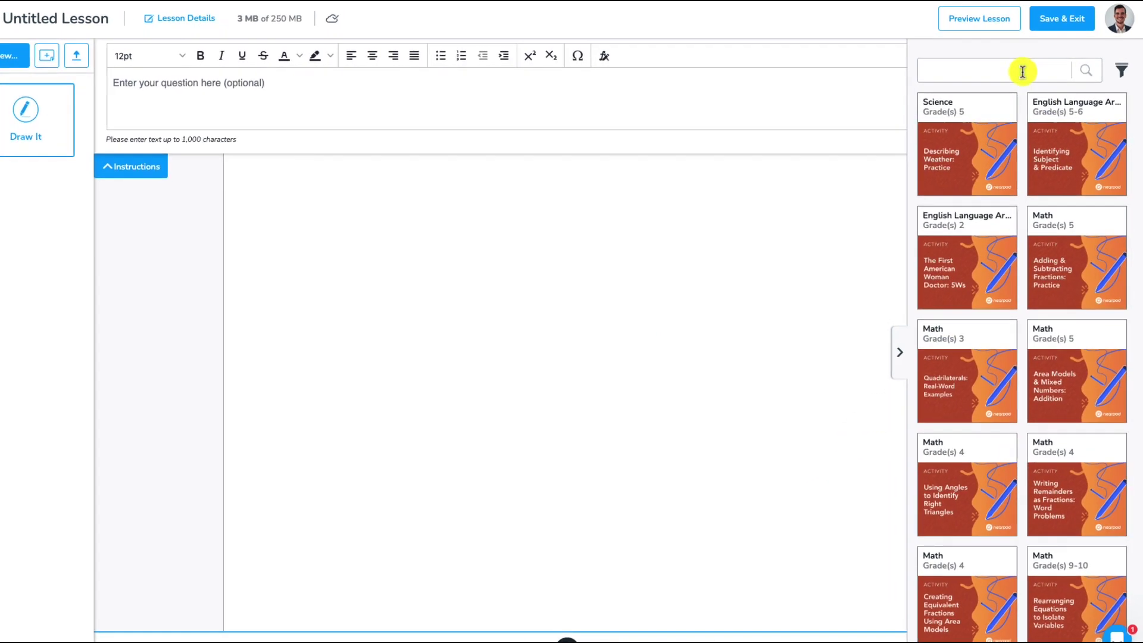
Filter the activity library to 4th-grade Math and load the Creating Equivalent Fractions Using Area Models activity.
click(1122, 70)
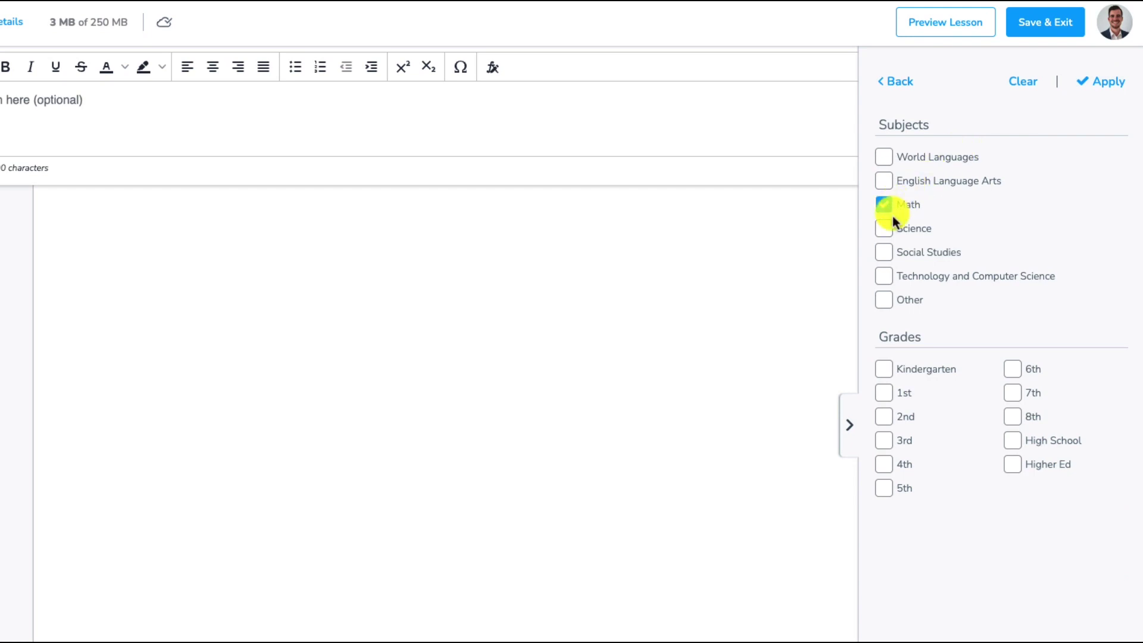
click(885, 467)
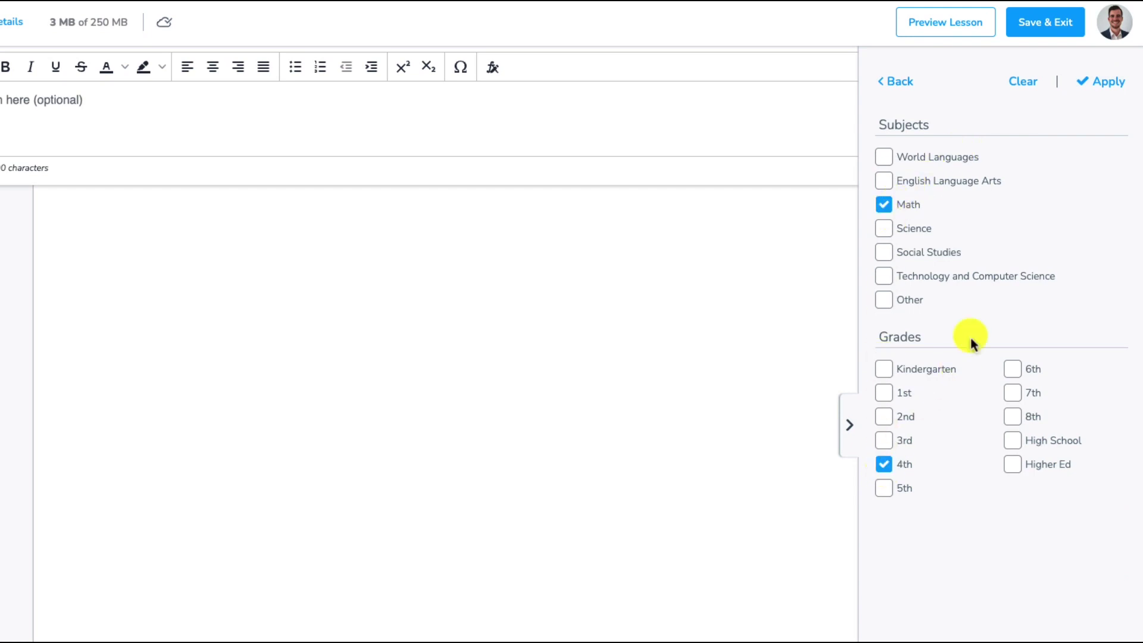
click(1108, 80)
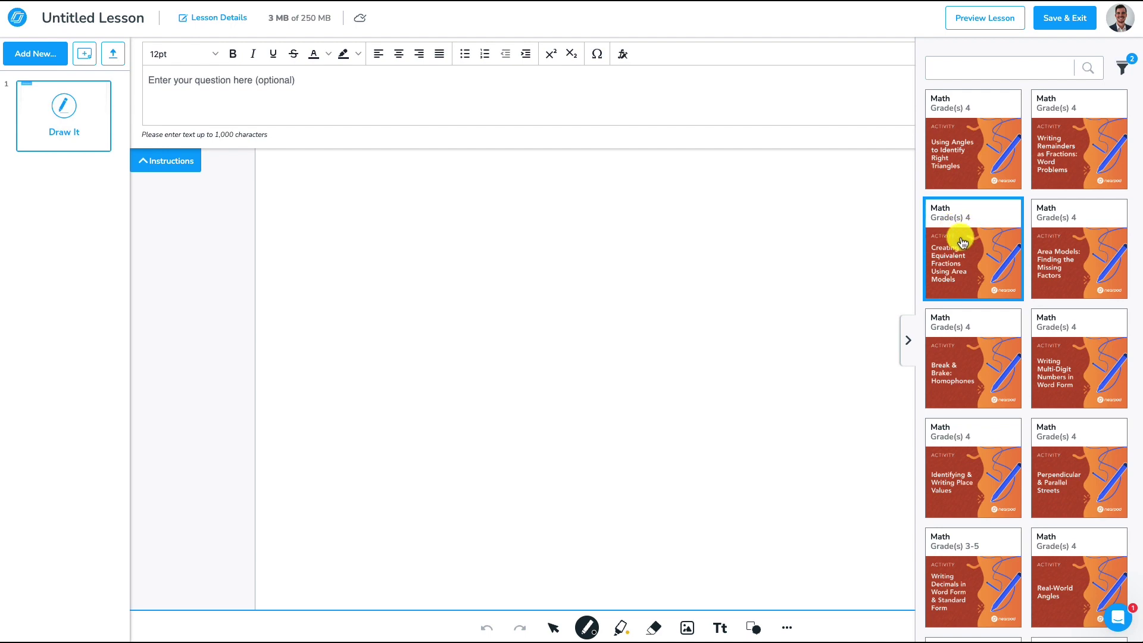
click(963, 243)
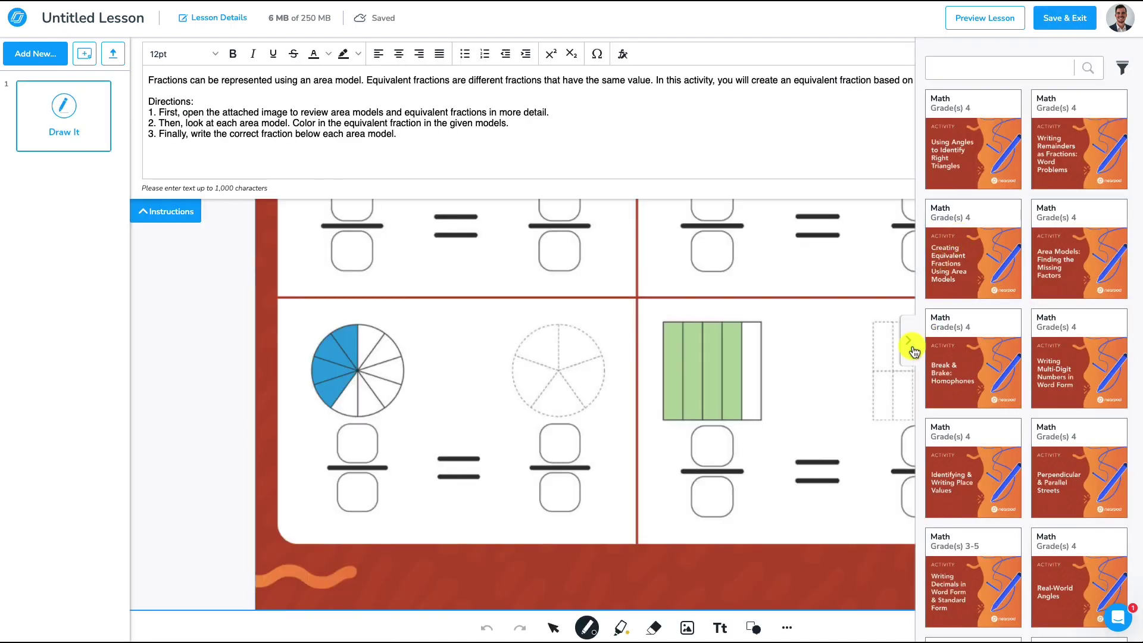
Collapse the activity library, review the fraction activity's directions, and leave the instructions hidden.
click(911, 348)
click(177, 211)
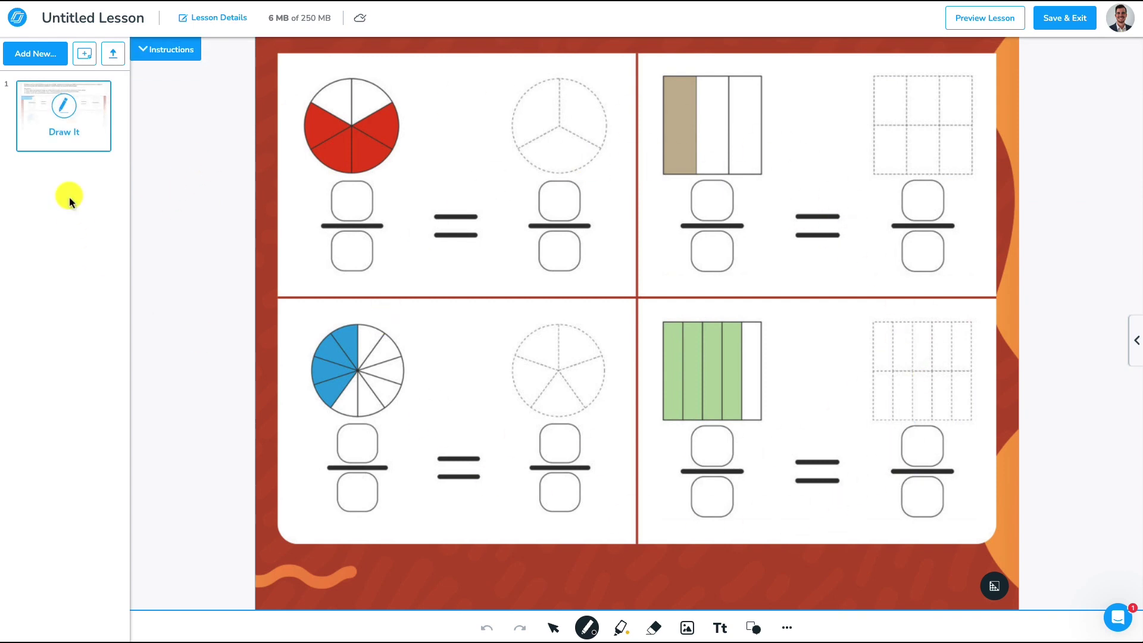
click(168, 51)
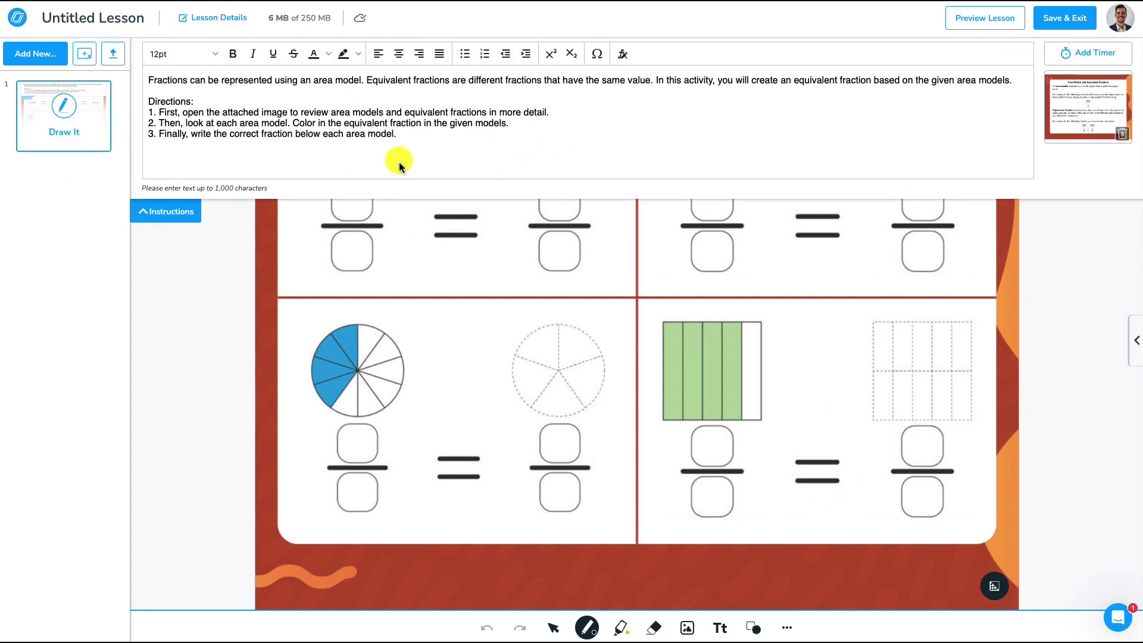
click(182, 216)
Add a second, blank Draw It activity to the lesson and collapse its activity library and instructions.
click(33, 60)
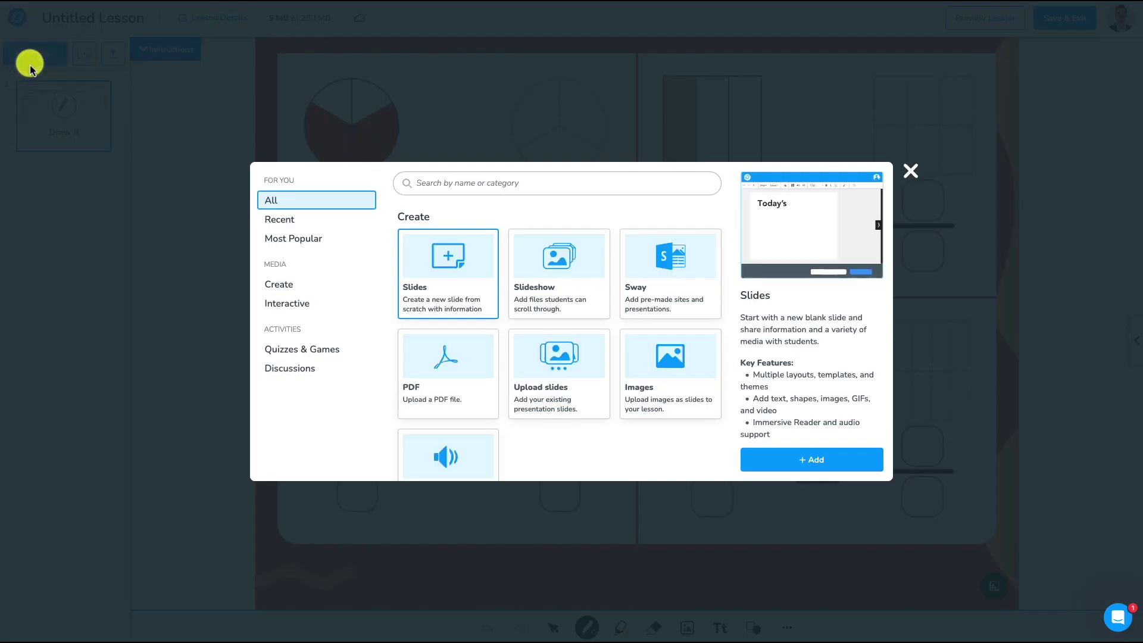
click(344, 353)
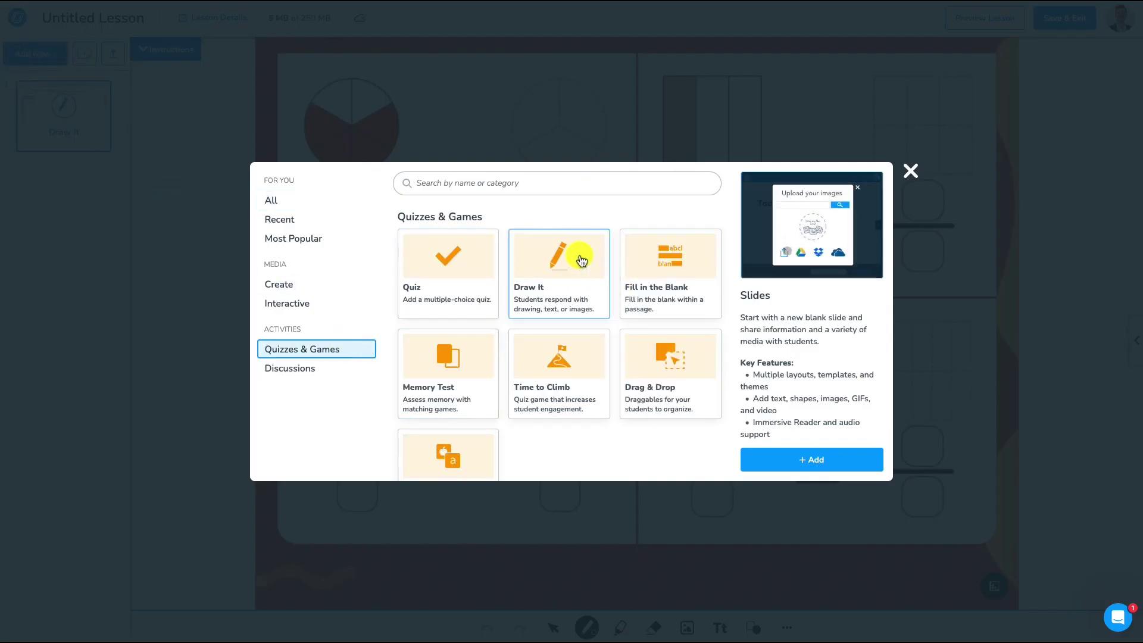
click(577, 283)
click(774, 457)
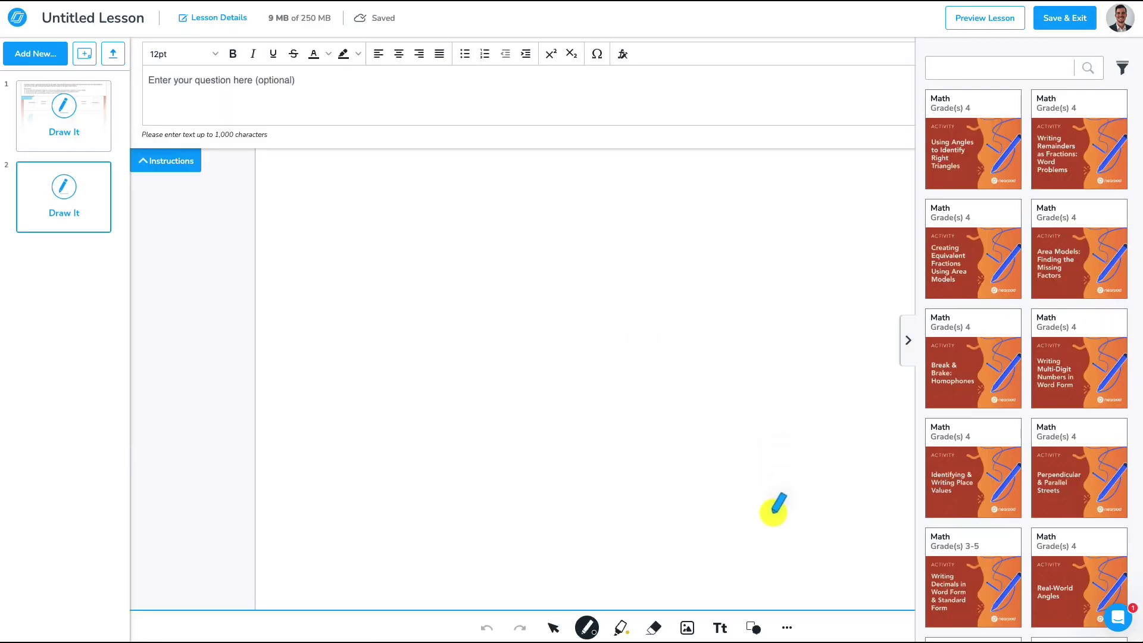
click(908, 340)
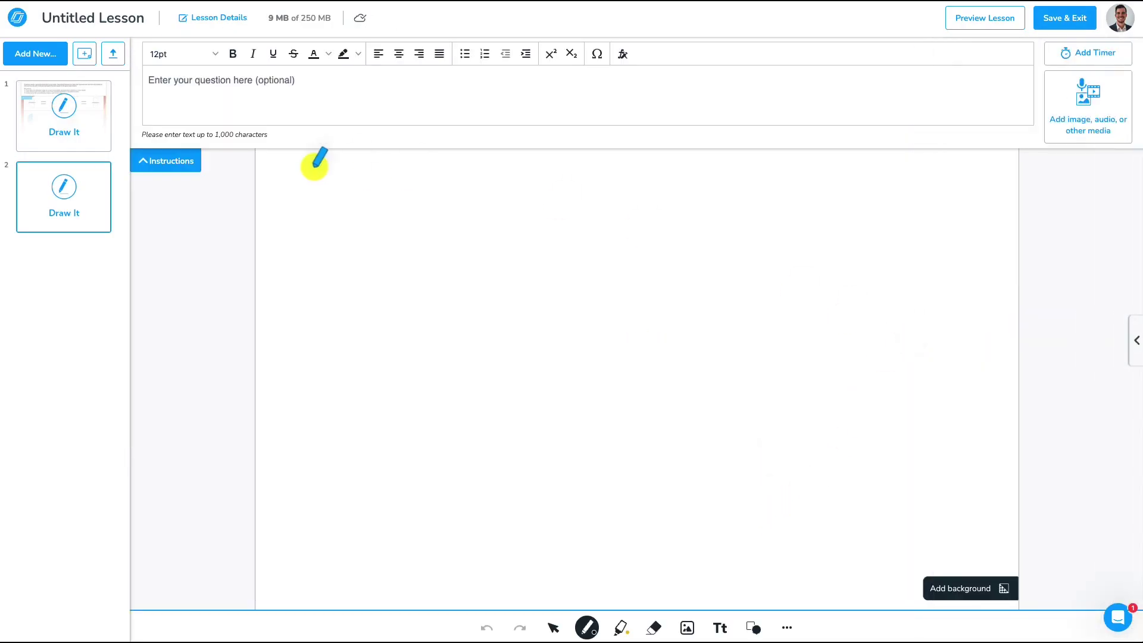
click(160, 162)
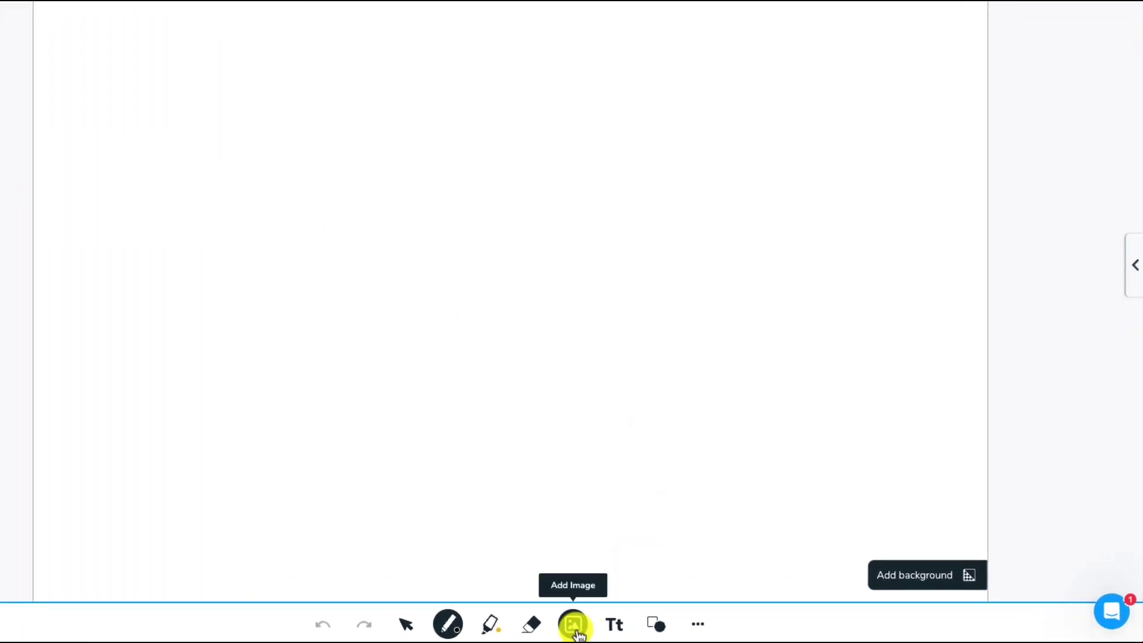
Upload topomap.jpeg from the Downloads folder to the canvas and enlarge it to fill most of the drawing area.
click(575, 626)
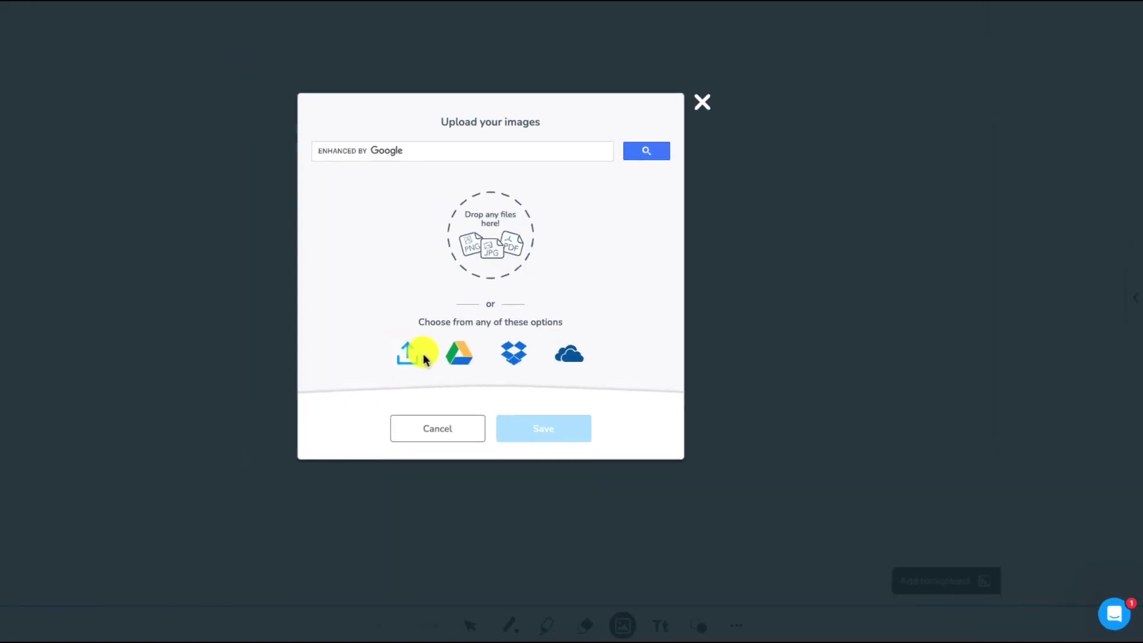
click(499, 395)
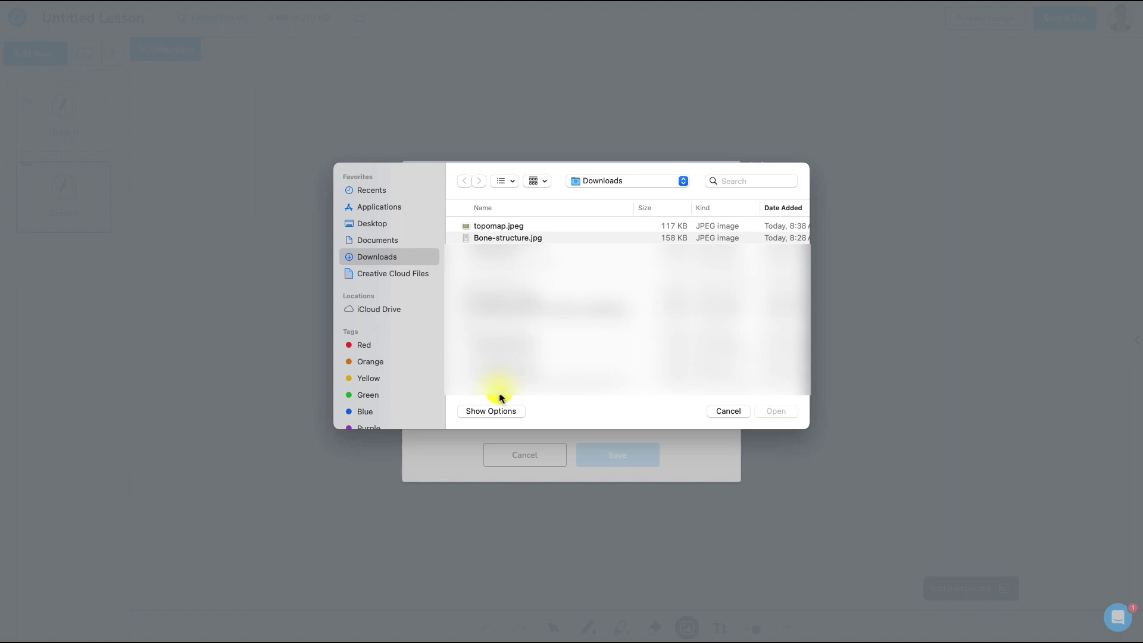
click(481, 225)
click(769, 411)
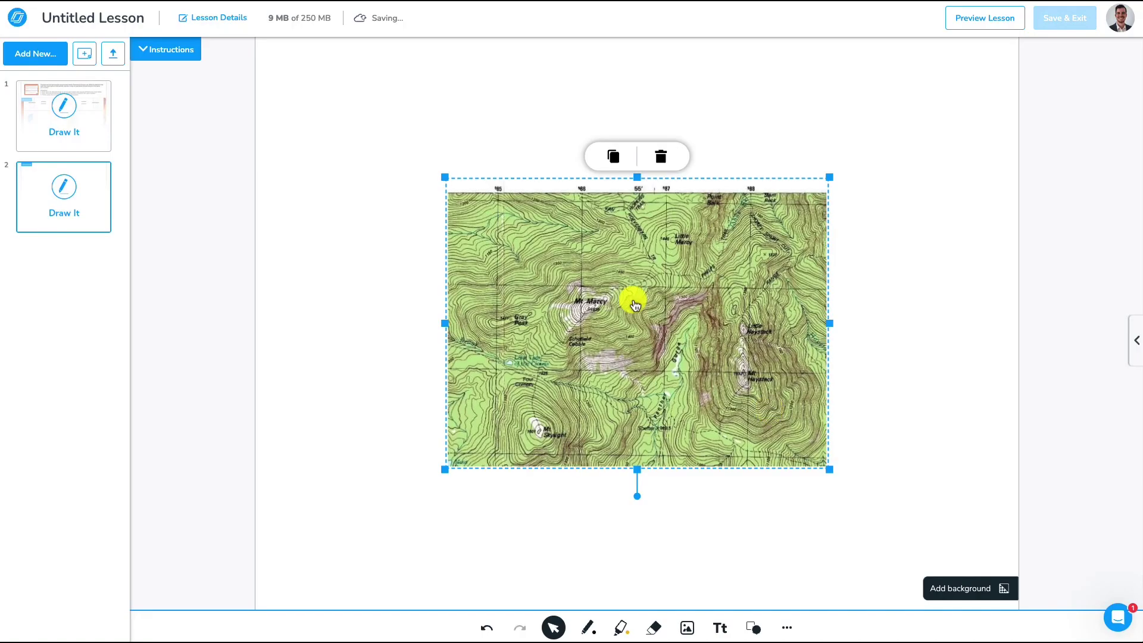
drag(445, 178, 330, 91)
drag(827, 467, 957, 538)
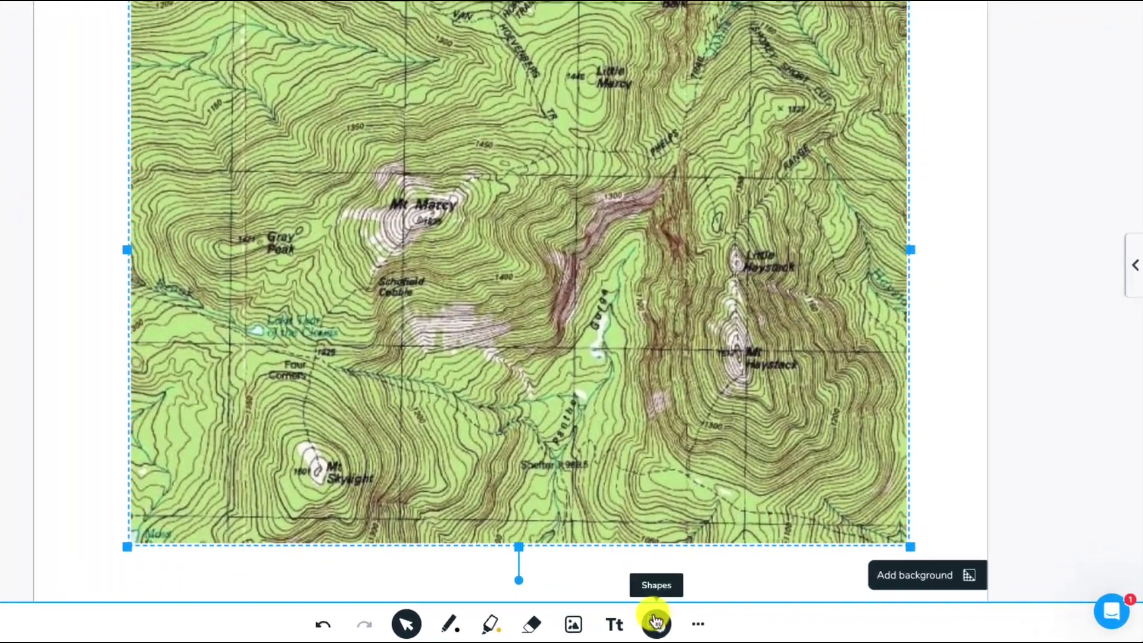
Draw a small circle around Lake Tear of the Clouds on the map, with a red outline and no fill.
click(711, 627)
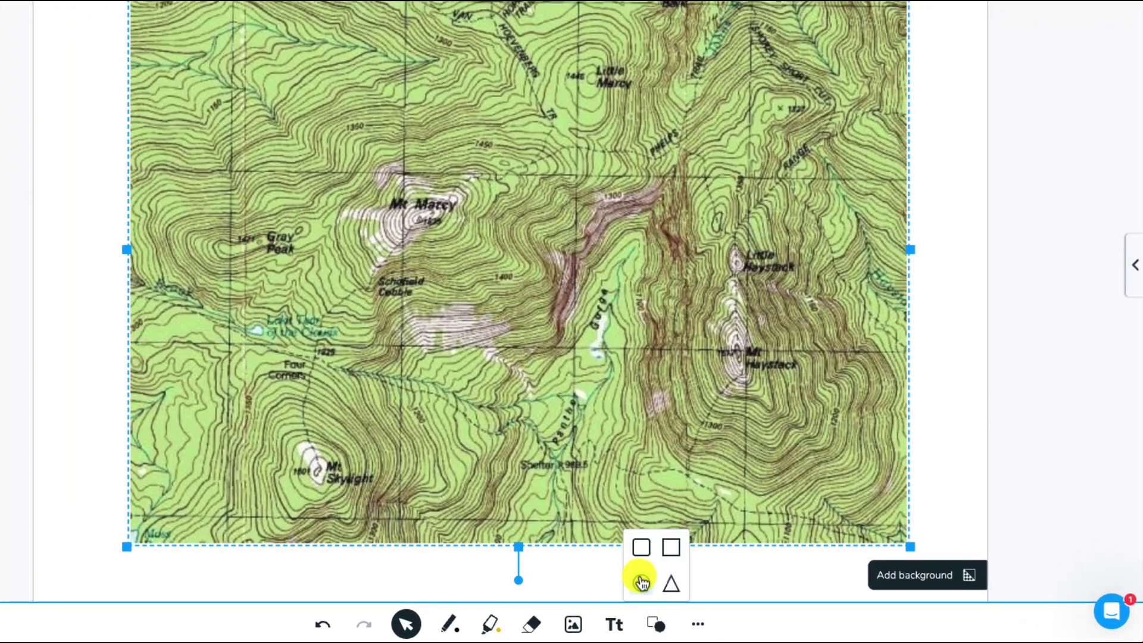
click(698, 587)
drag(223, 314, 257, 342)
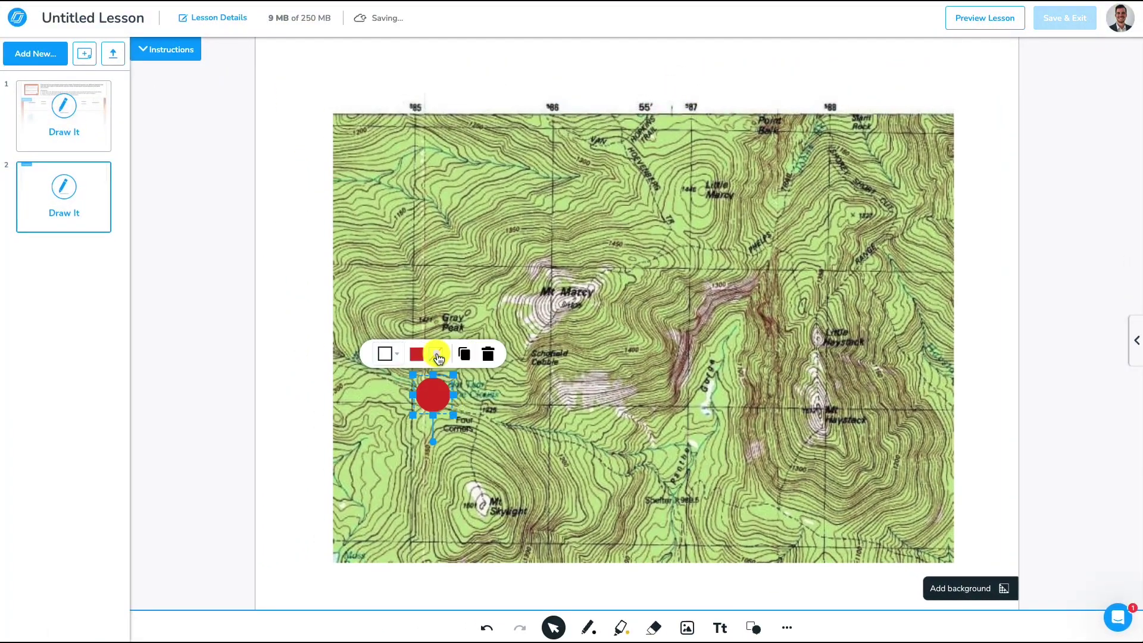
click(438, 355)
click(483, 403)
click(416, 355)
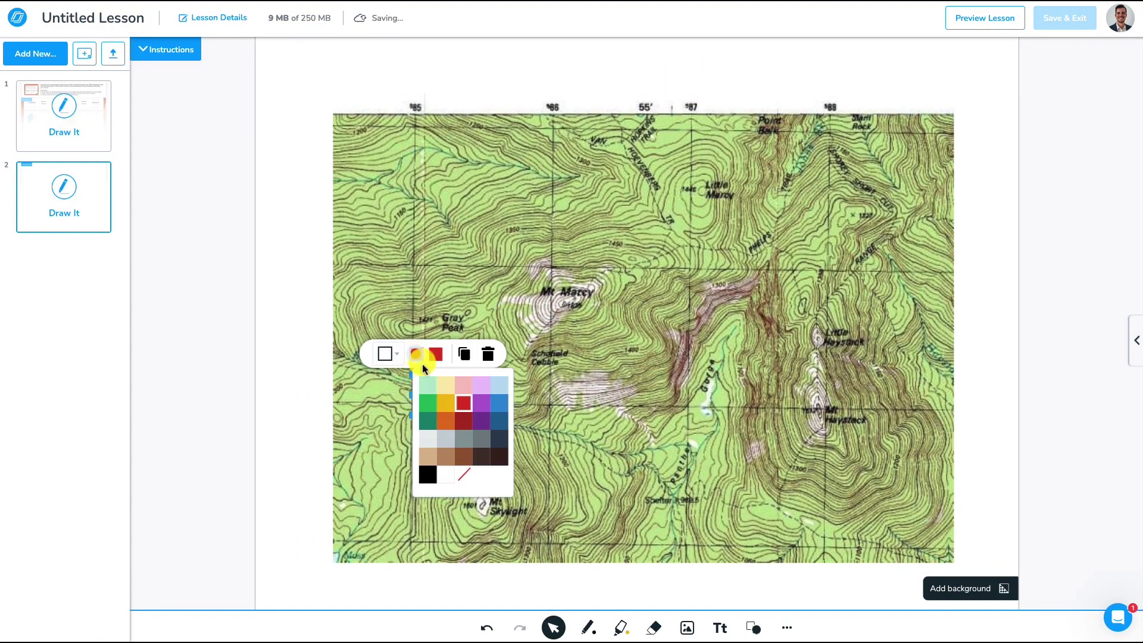
click(465, 474)
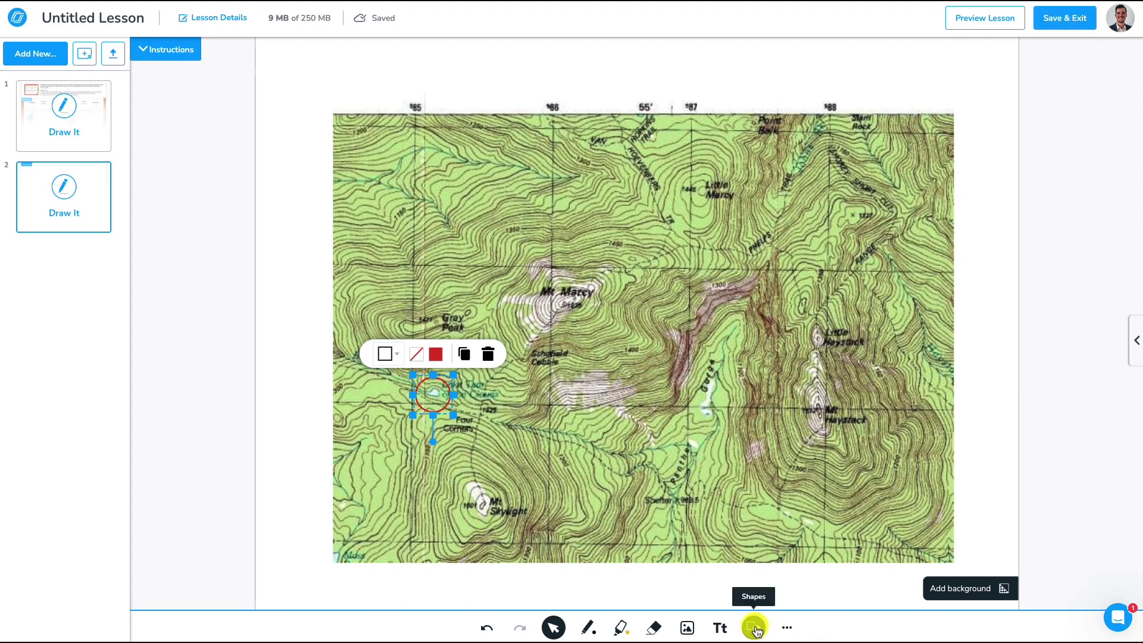
Draw a second small circle just above the Panther Gorge label, with a red outline and no fill.
click(752, 626)
click(742, 596)
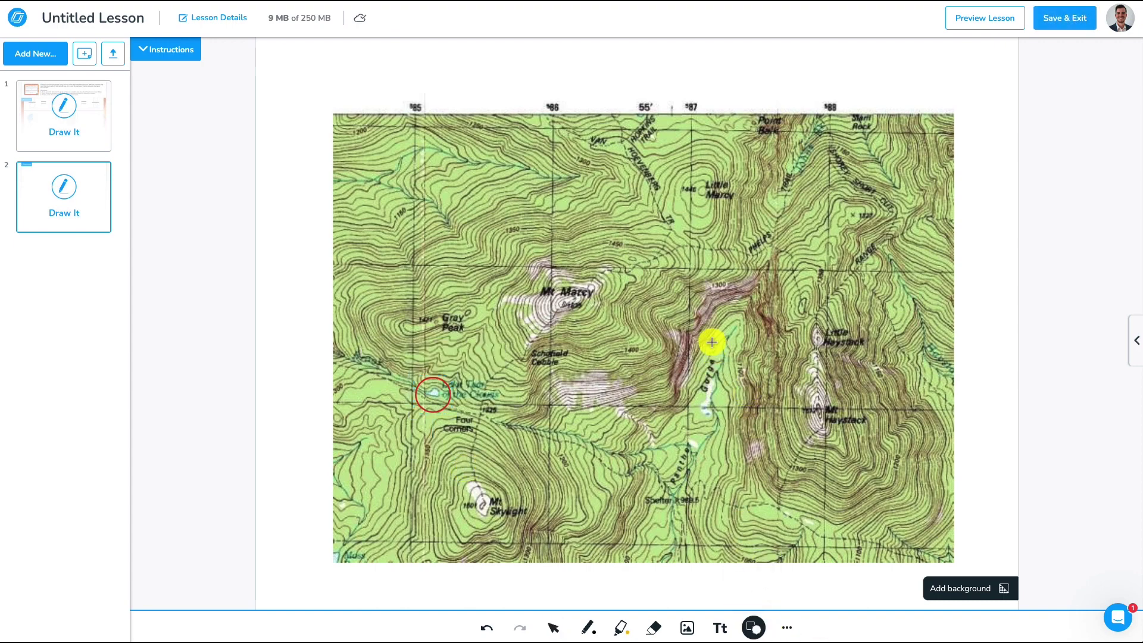
drag(711, 342, 741, 368)
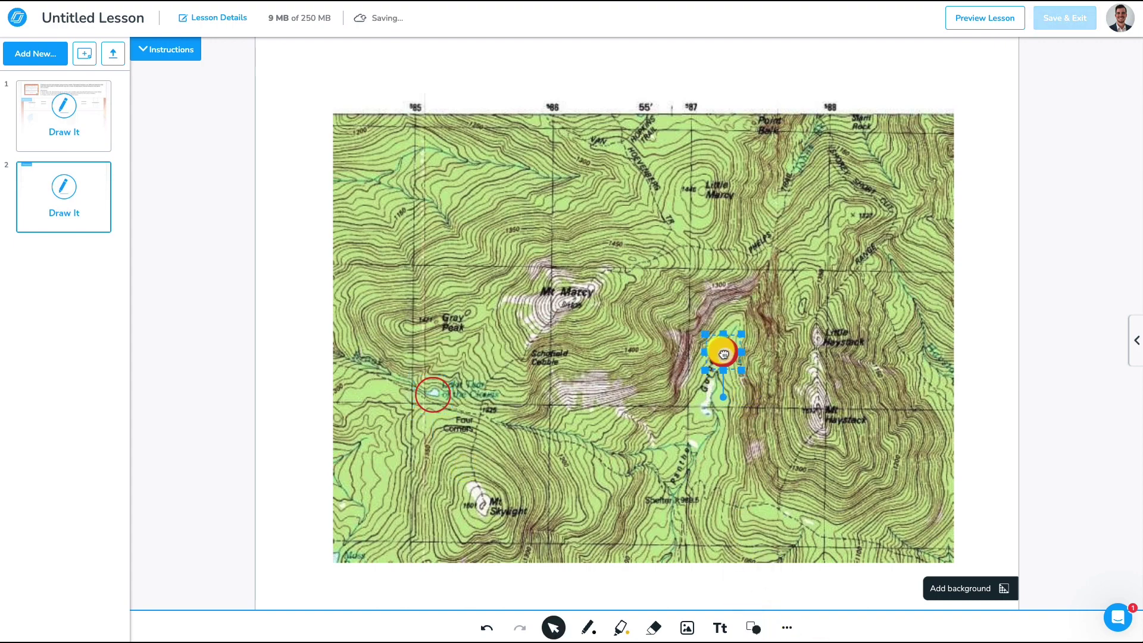
click(722, 311)
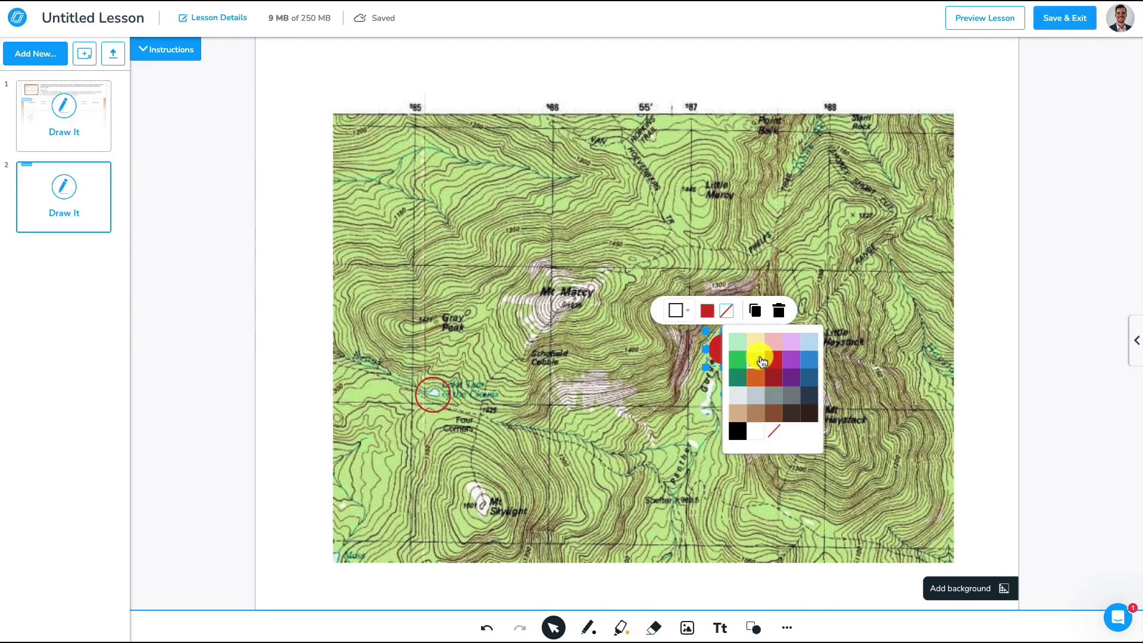
click(754, 360)
click(707, 310)
click(754, 431)
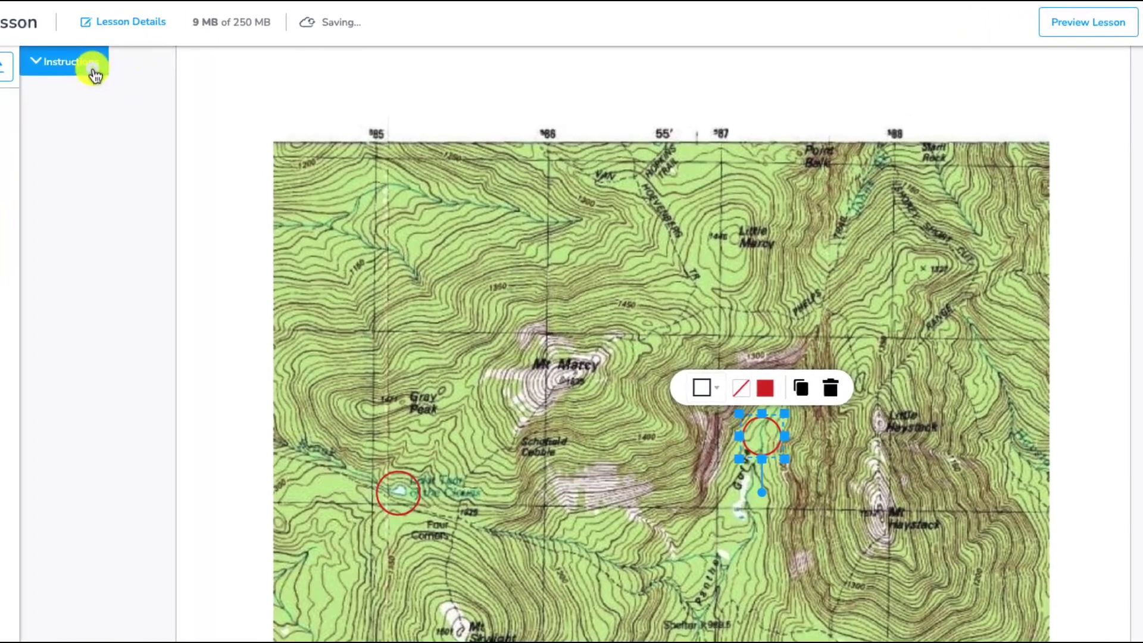
Enter the instructions "Draw a route between the two circles with the smallest amount of elevation change possible." and collapse them.
click(95, 74)
click(154, 101)
text(Dr)
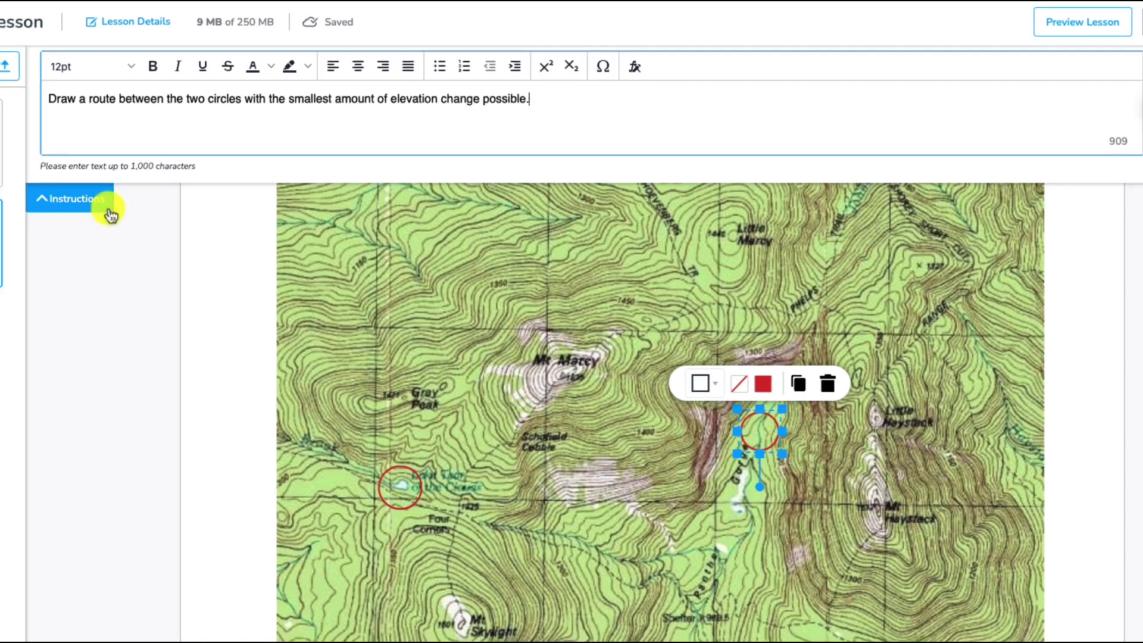
click(84, 206)
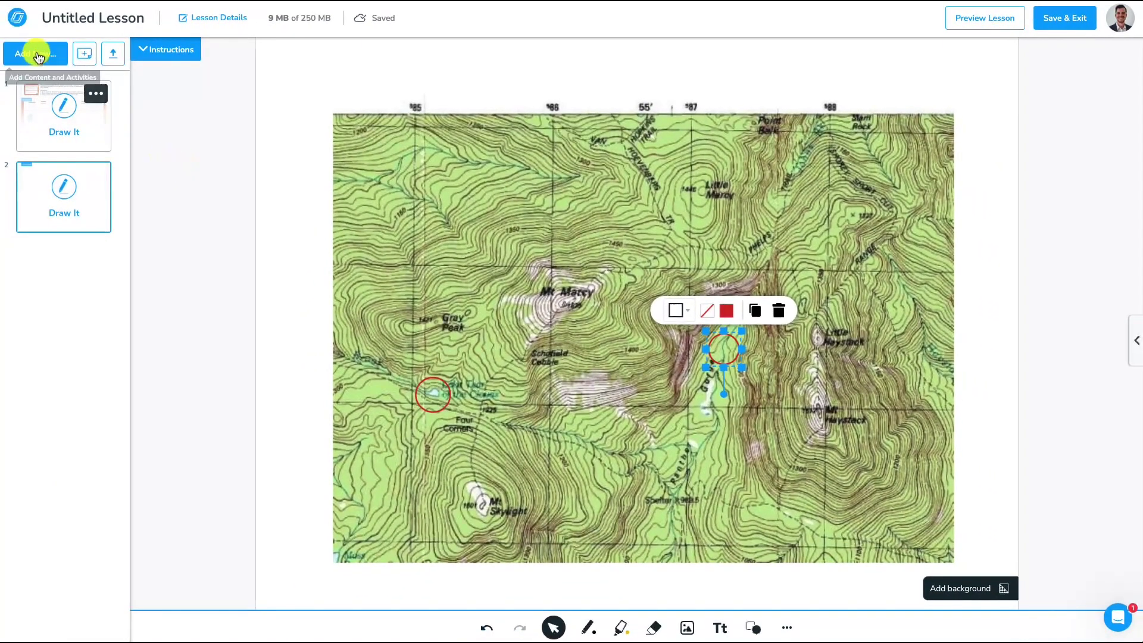
Add a third, blank Draw It activity and collapse its activity library and instructions.
click(38, 57)
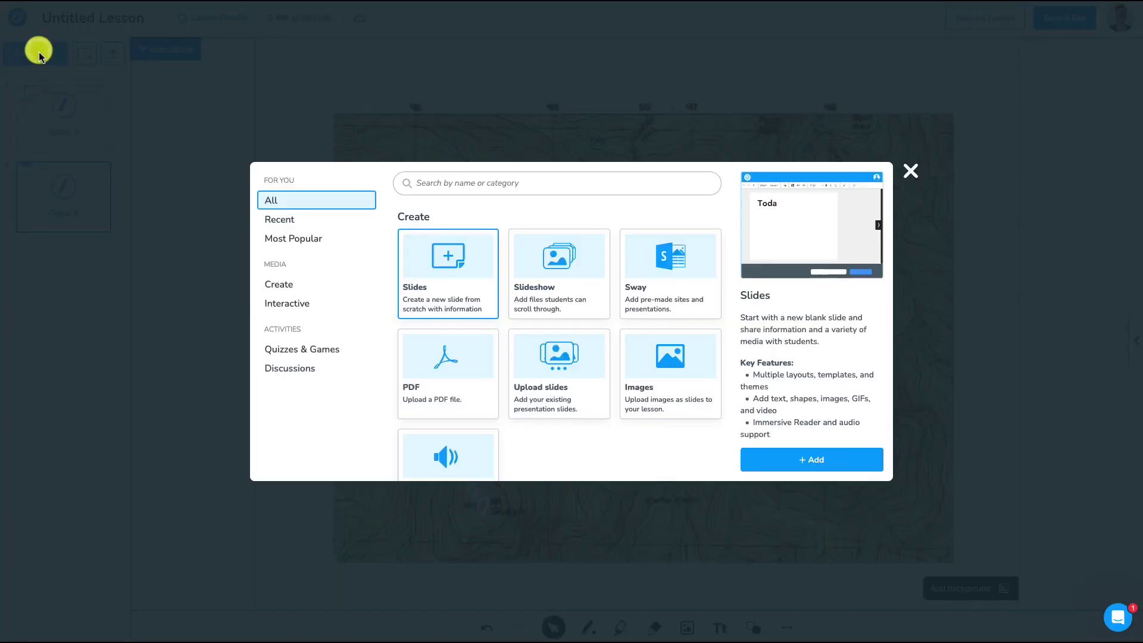
click(327, 357)
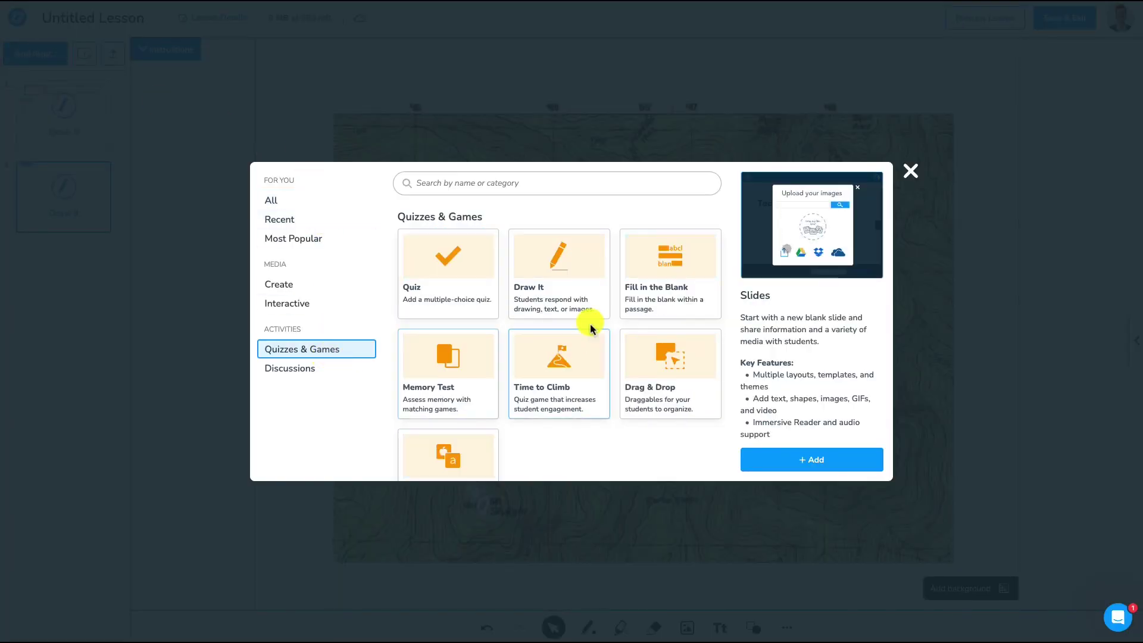
click(580, 286)
click(816, 468)
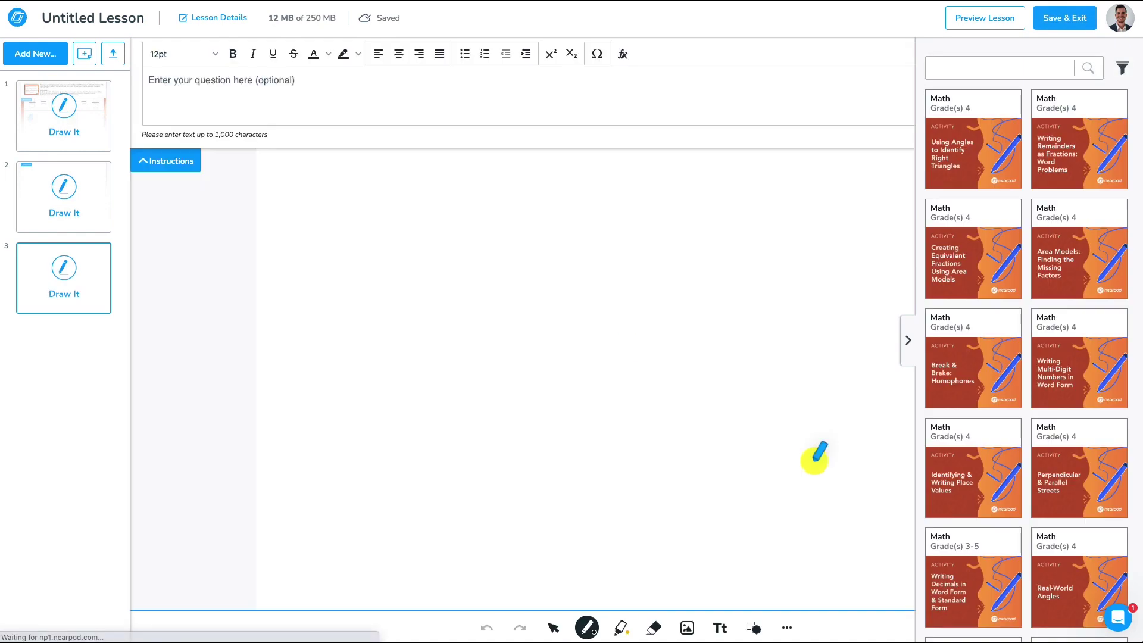
click(907, 341)
click(182, 160)
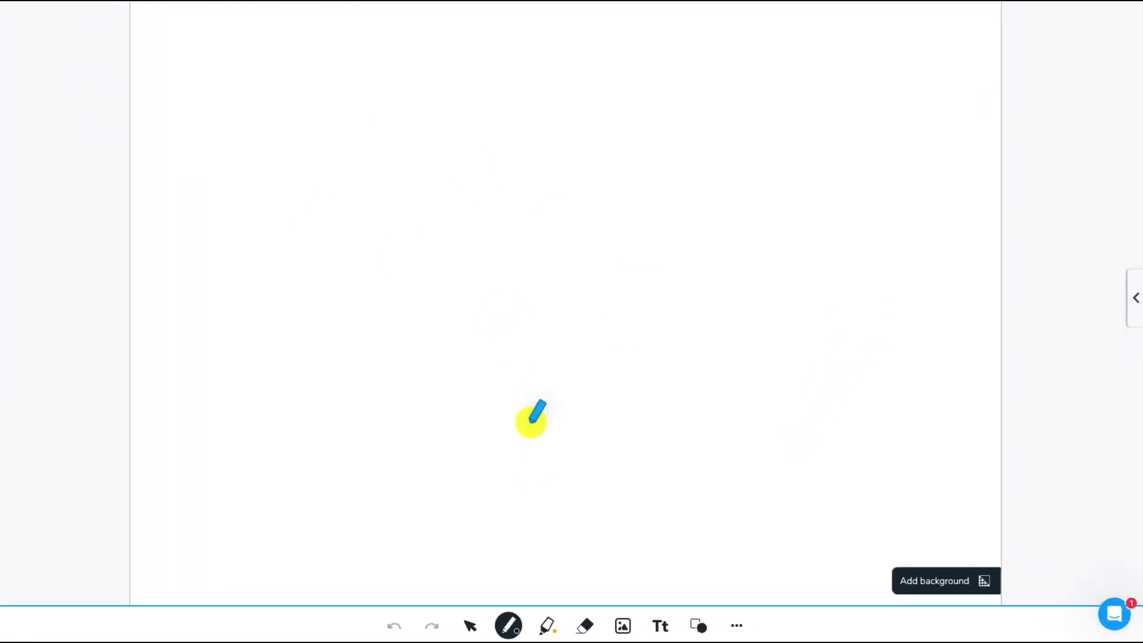
Add a wide text box near the canvas's upper edge reading "Because I wasn't feeling hungry I decided to skip lunch.".
click(720, 628)
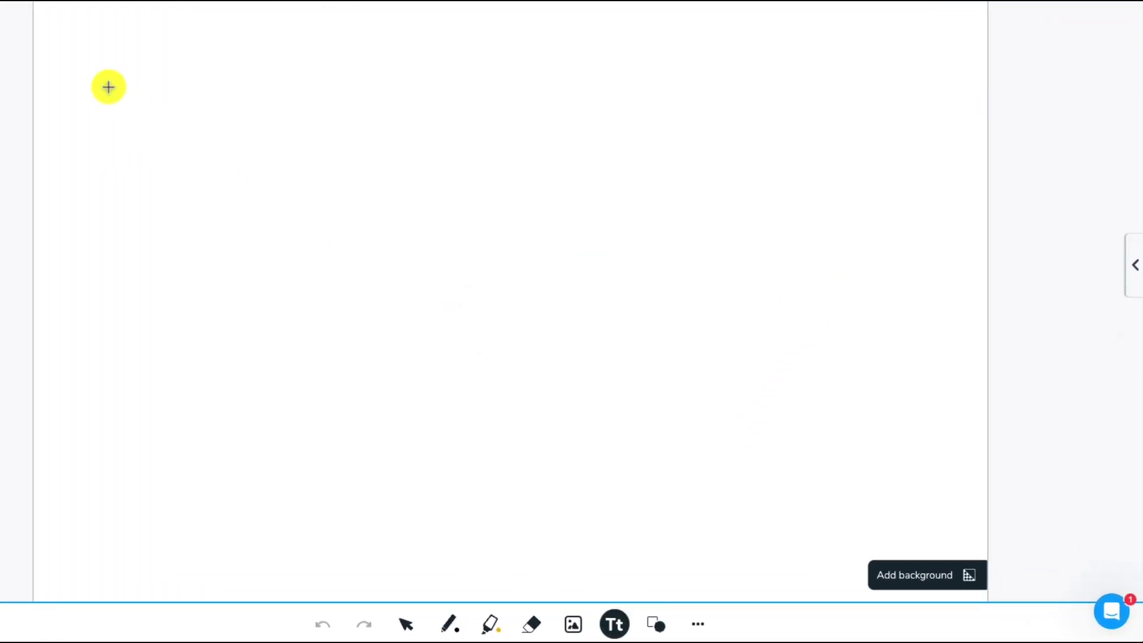
drag(108, 87, 900, 427)
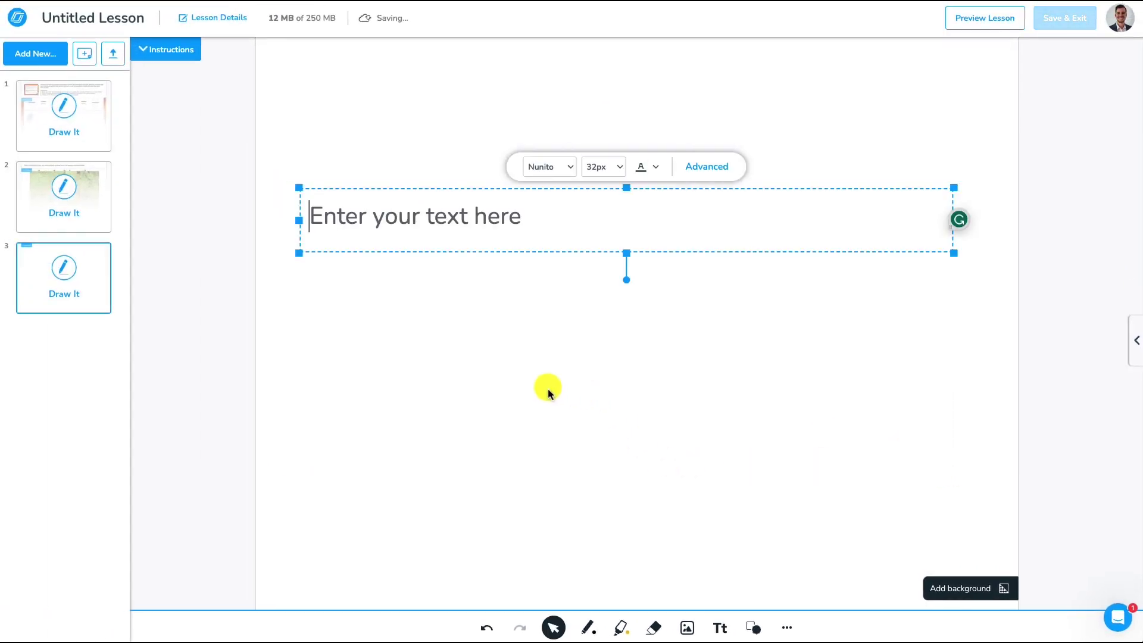
text(Because I)
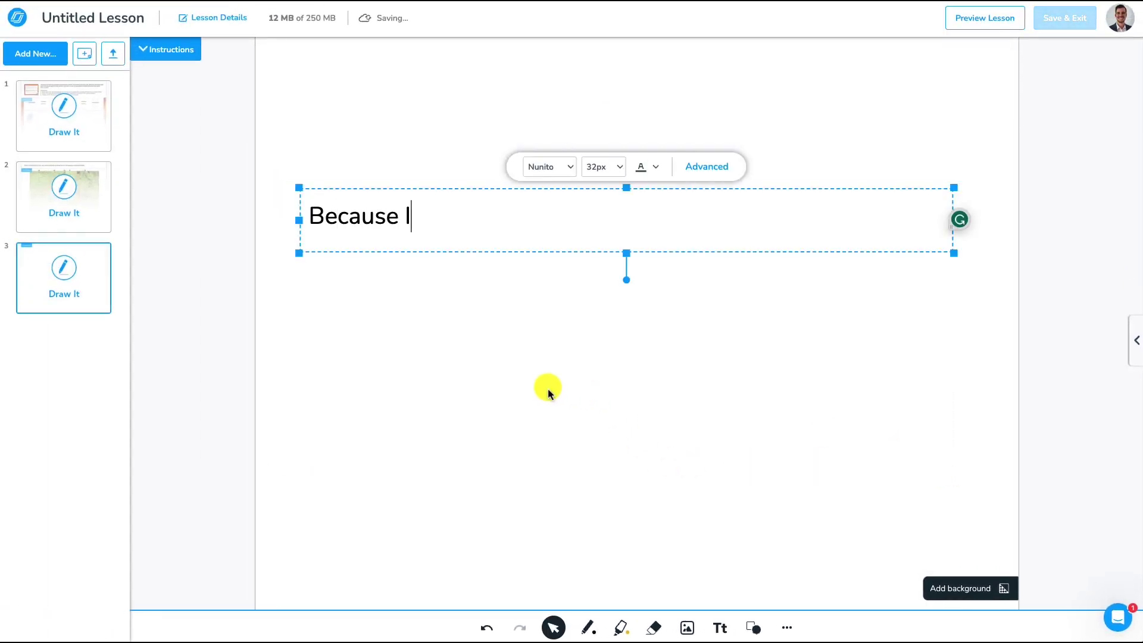
text( wasn't feeling hu)
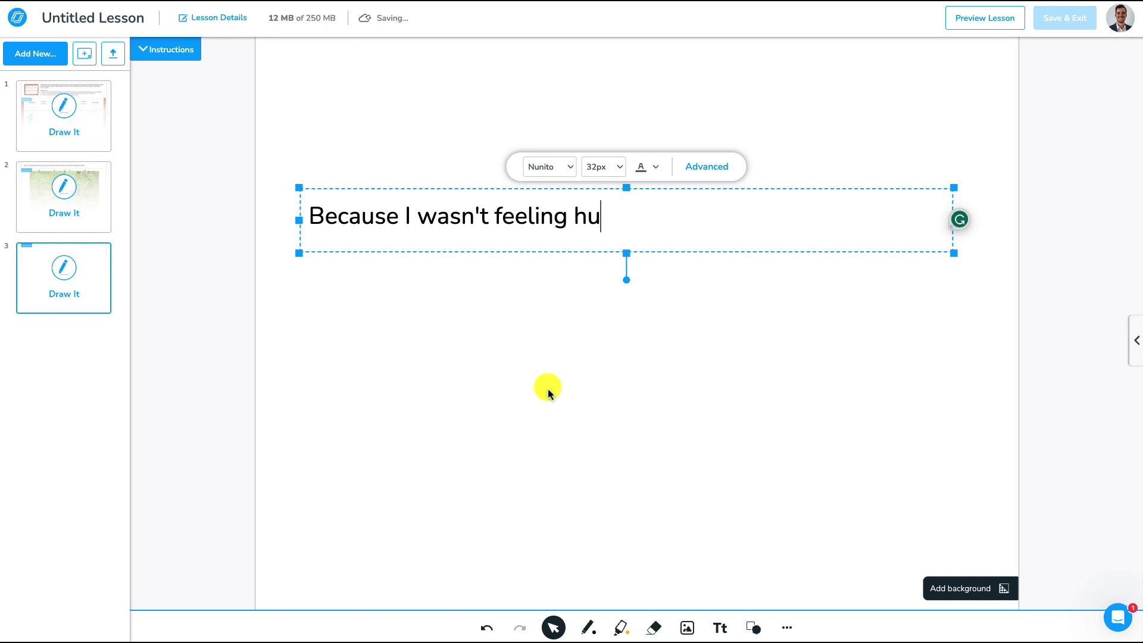
text(ngry I decid)
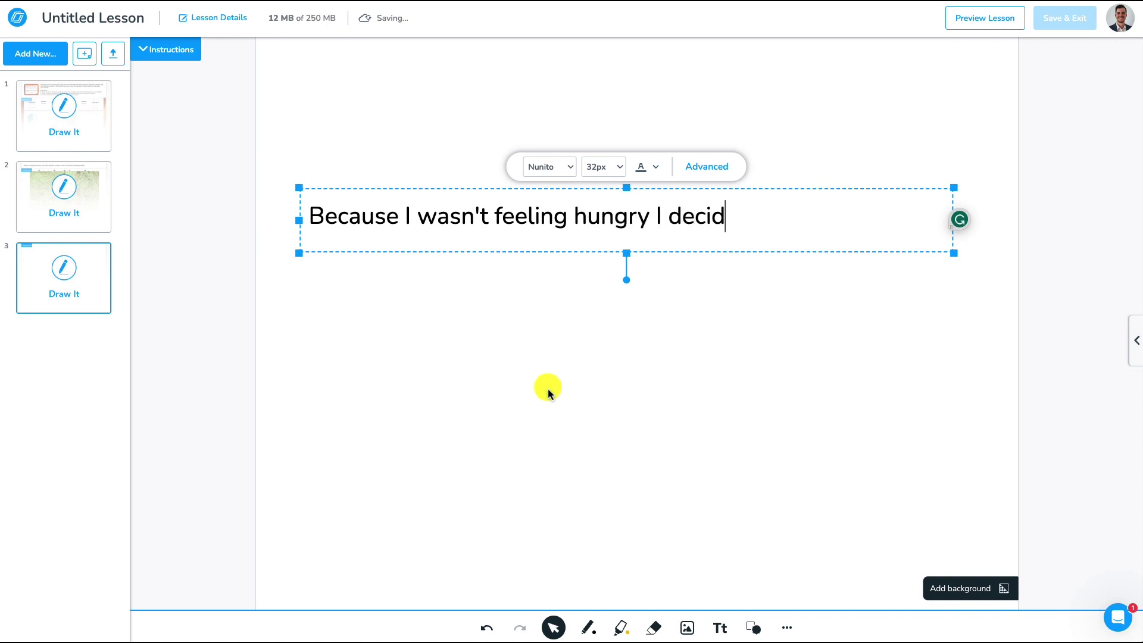
text(ed to skip lunch.)
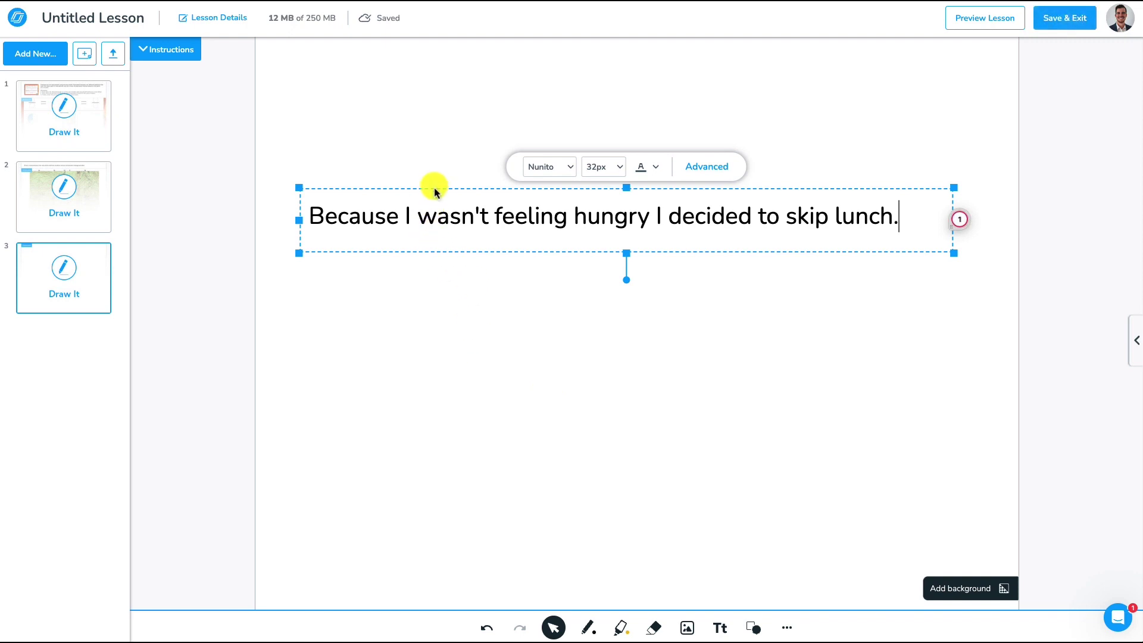
Move the sentence text box down near the canvas's middle and enter the instructions "The sentence is missing a comma. Where does it belong?".
drag(435, 189, 444, 296)
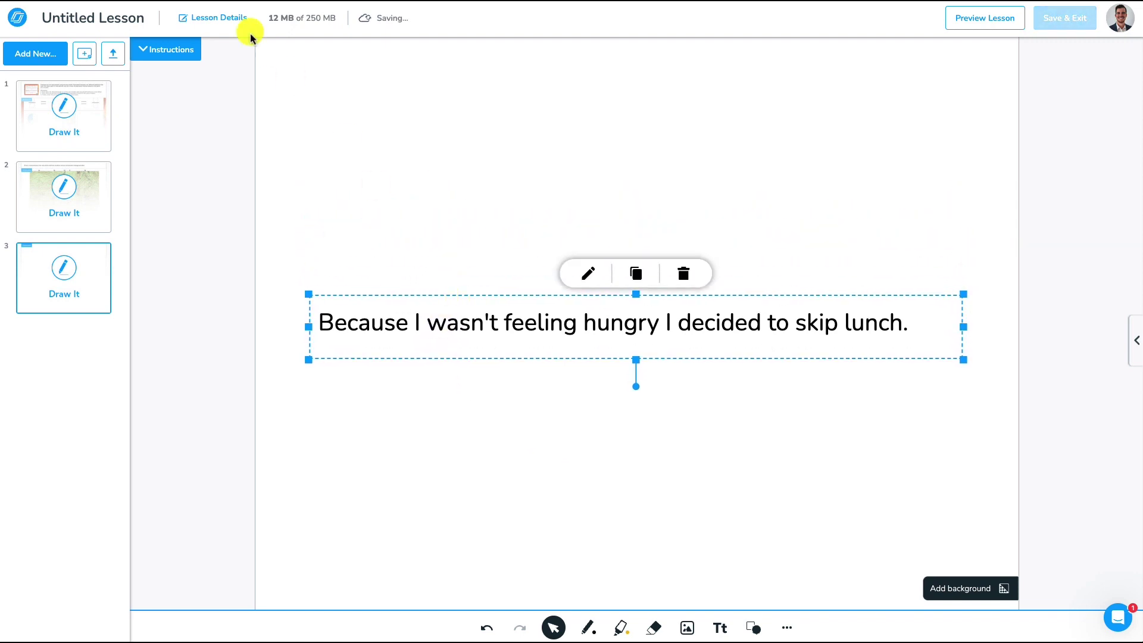
click(180, 60)
click(290, 80)
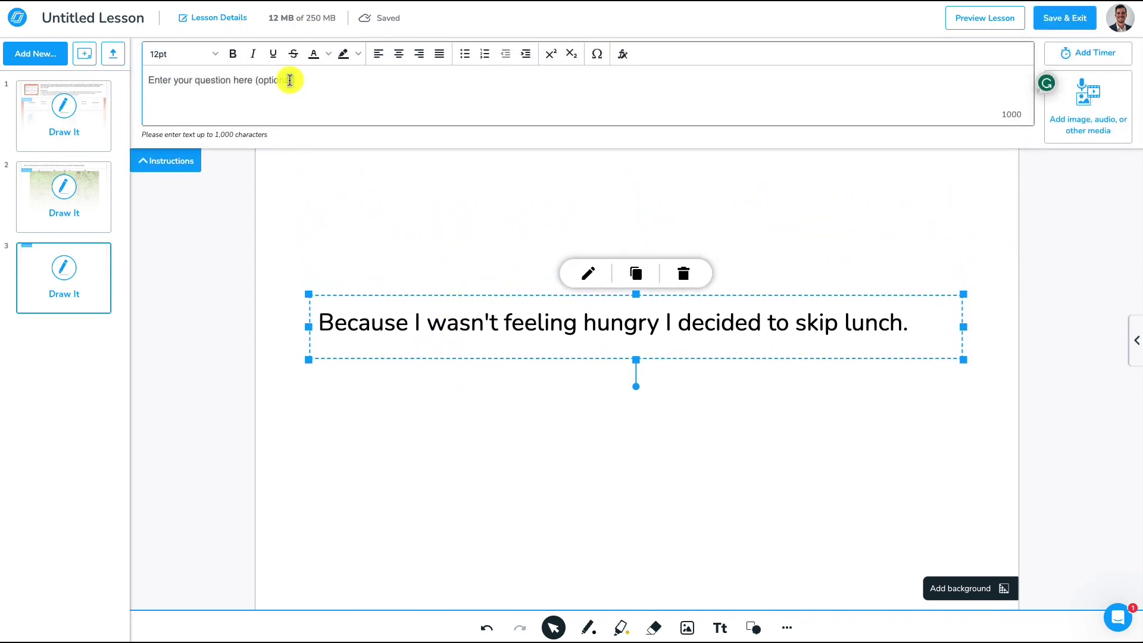
text(The sentence is missing a comma.)
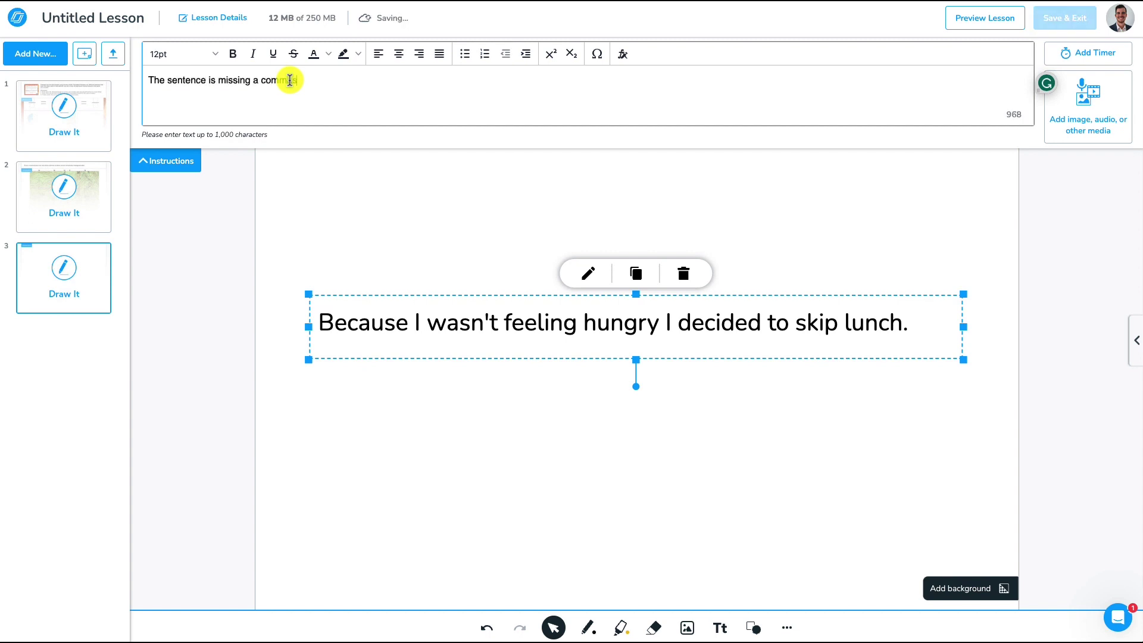
text(Where does it belong?)
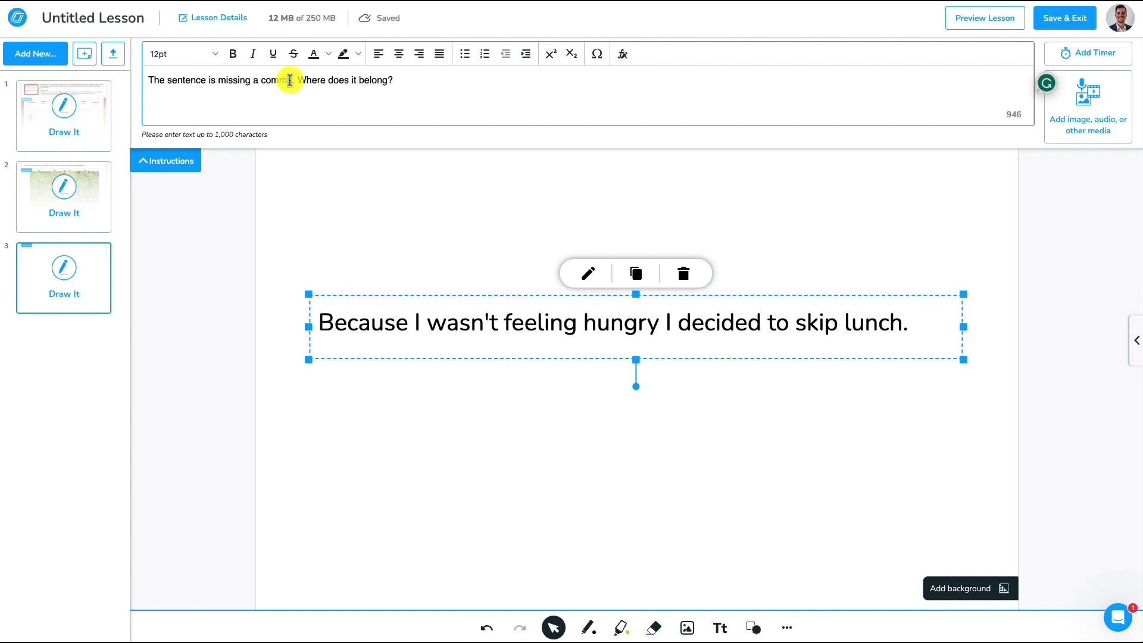
click(166, 161)
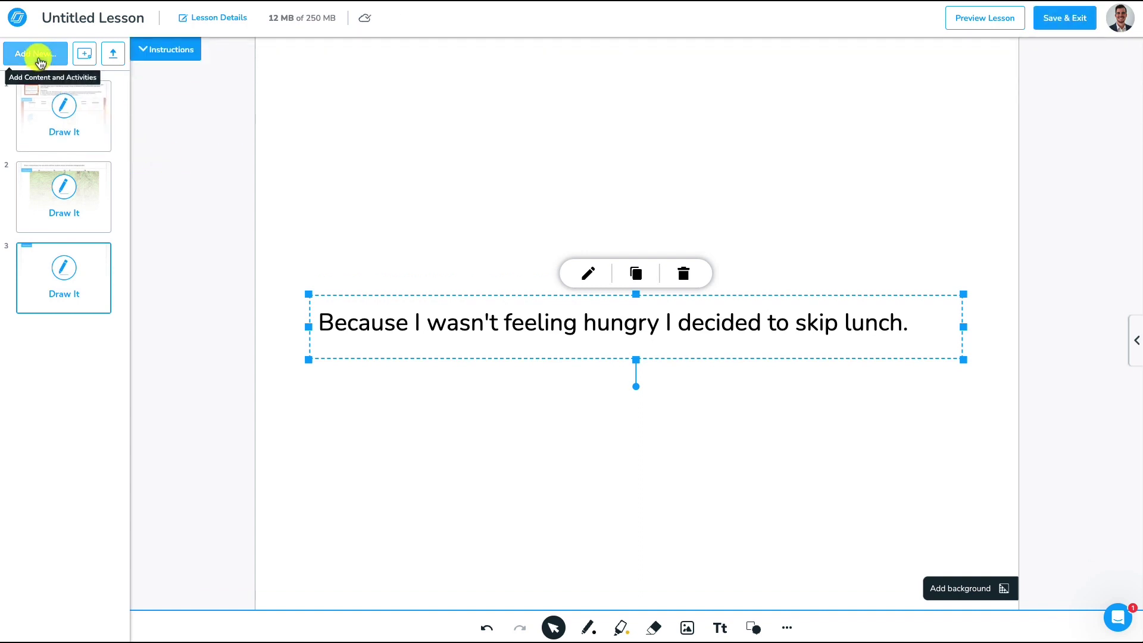
Add a fourth, blank Draw It activity to the lesson and collapse its activity library and instructions.
click(37, 55)
click(359, 351)
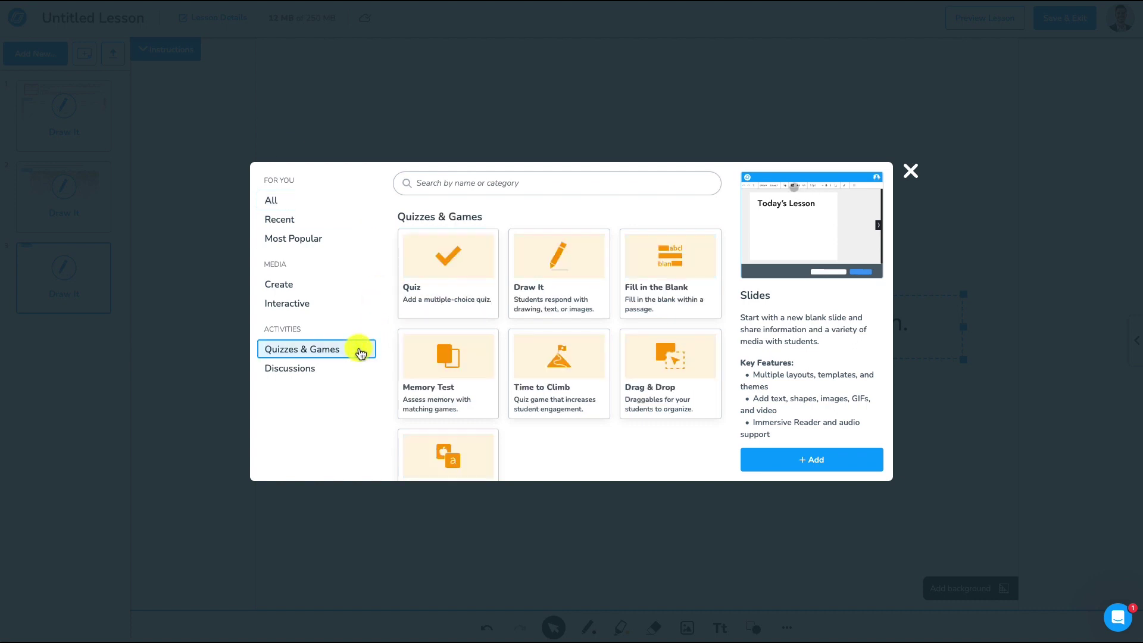
click(554, 297)
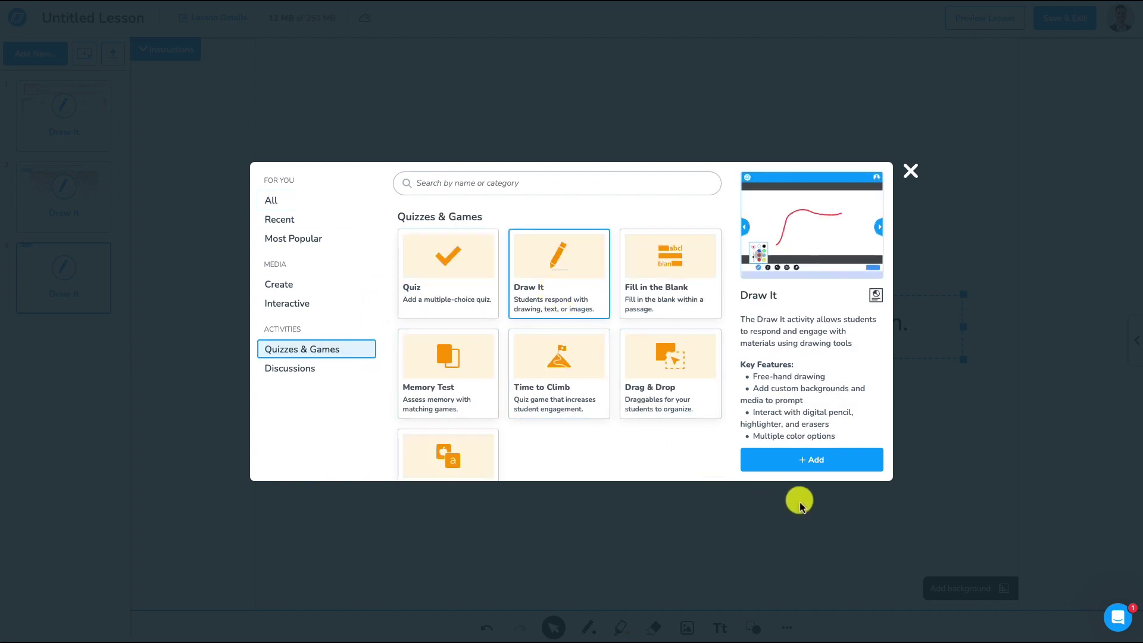
click(810, 470)
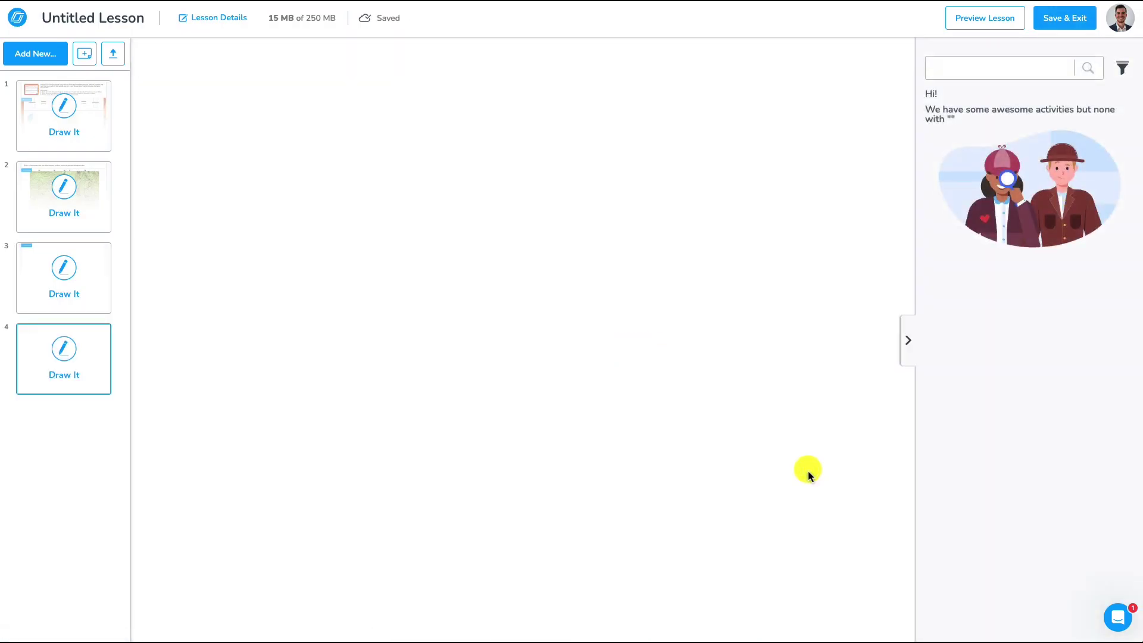
click(908, 340)
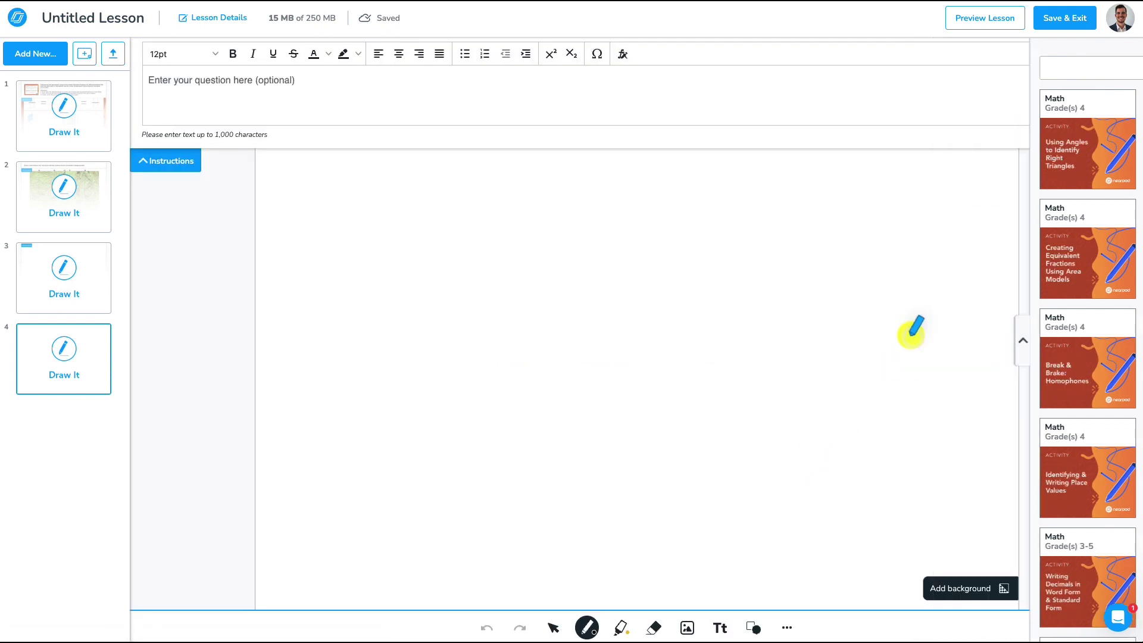
click(195, 165)
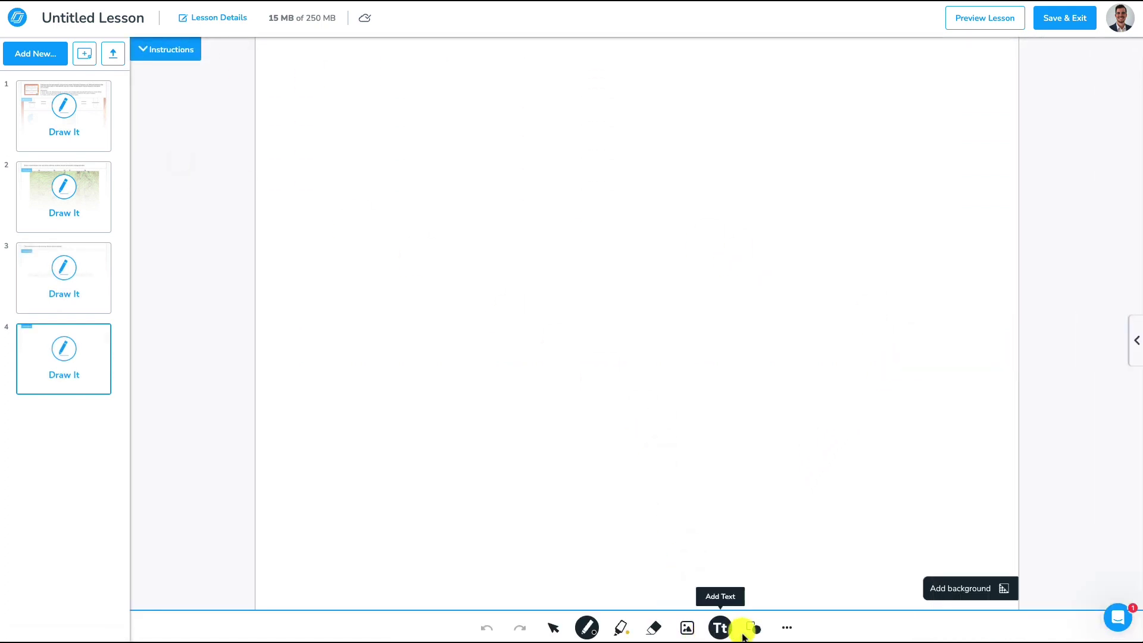
Upload the human skeleton JPG from the Downloads folder and enlarge it to nearly the canvas's full height.
click(687, 629)
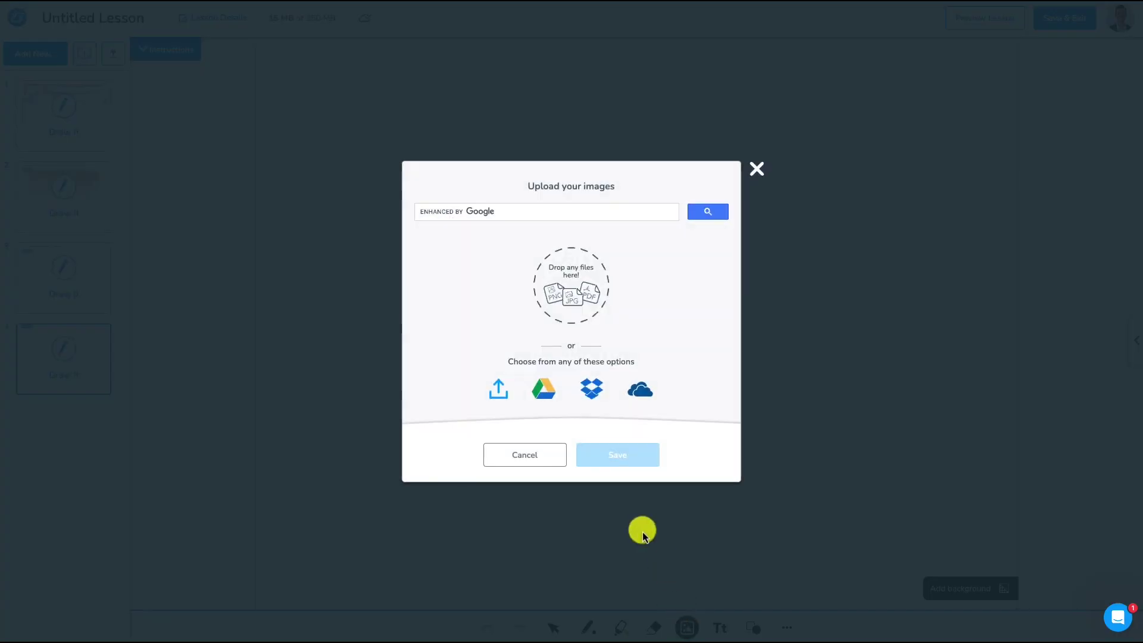
click(496, 387)
click(501, 236)
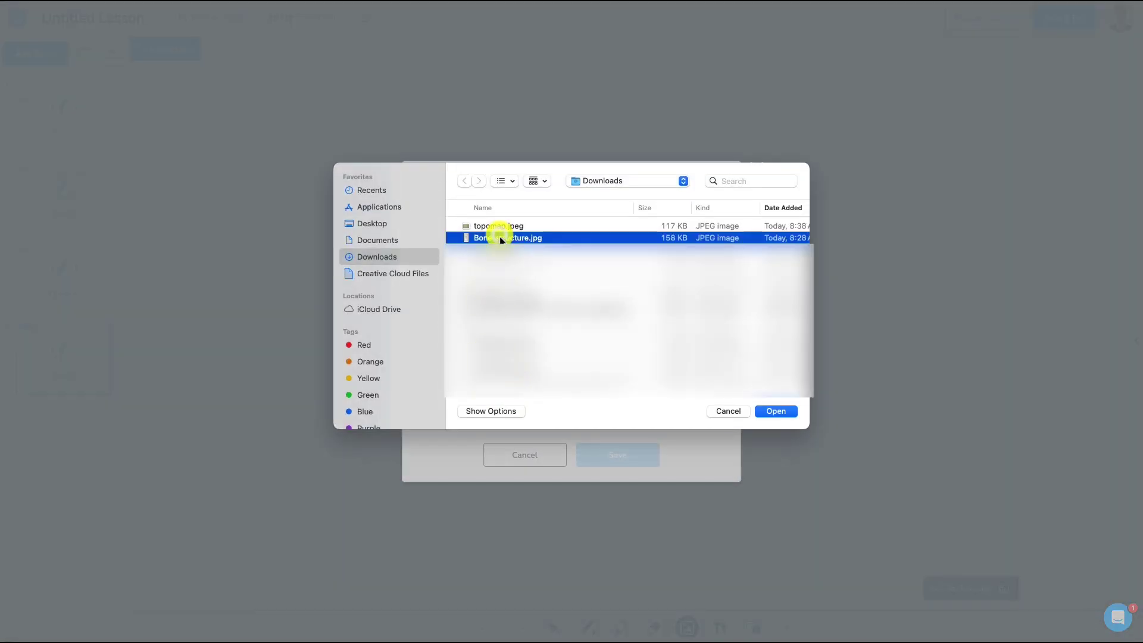
click(772, 411)
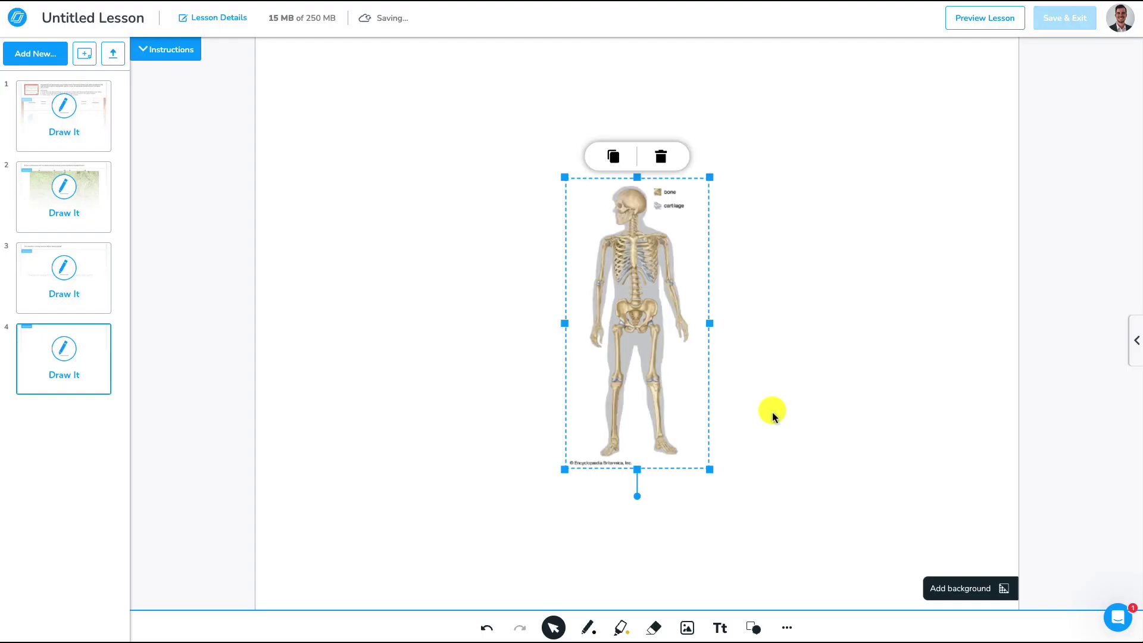
drag(564, 177, 507, 101)
drag(709, 465, 765, 512)
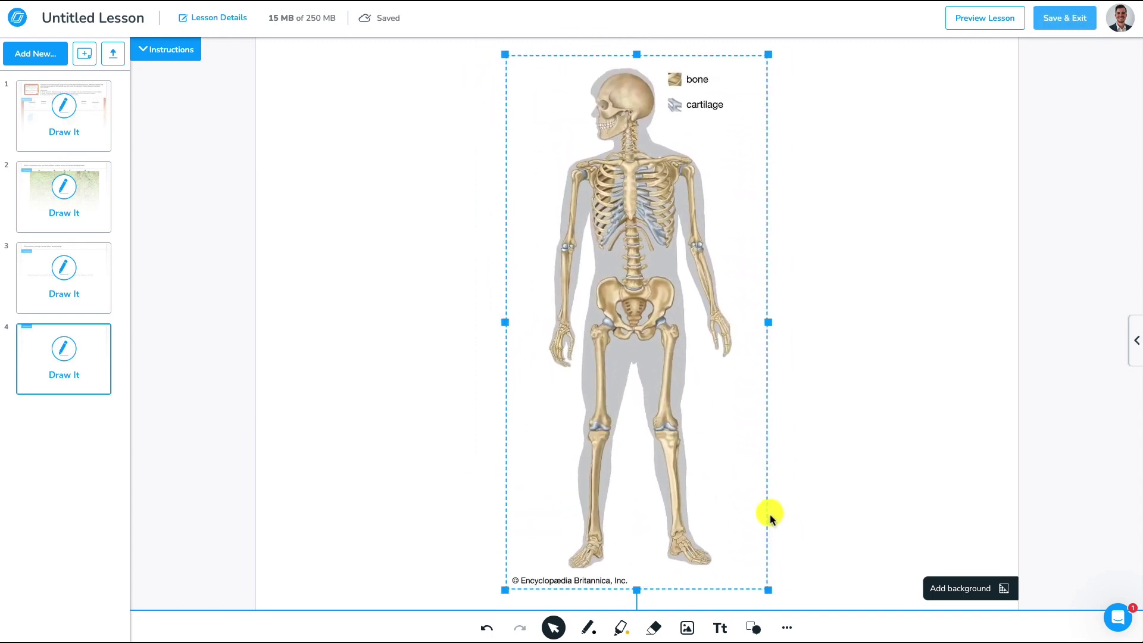
Enter the instructions "Circle the tibia on the diagram below." for the skeleton activity, then save and exit the lesson.
click(176, 50)
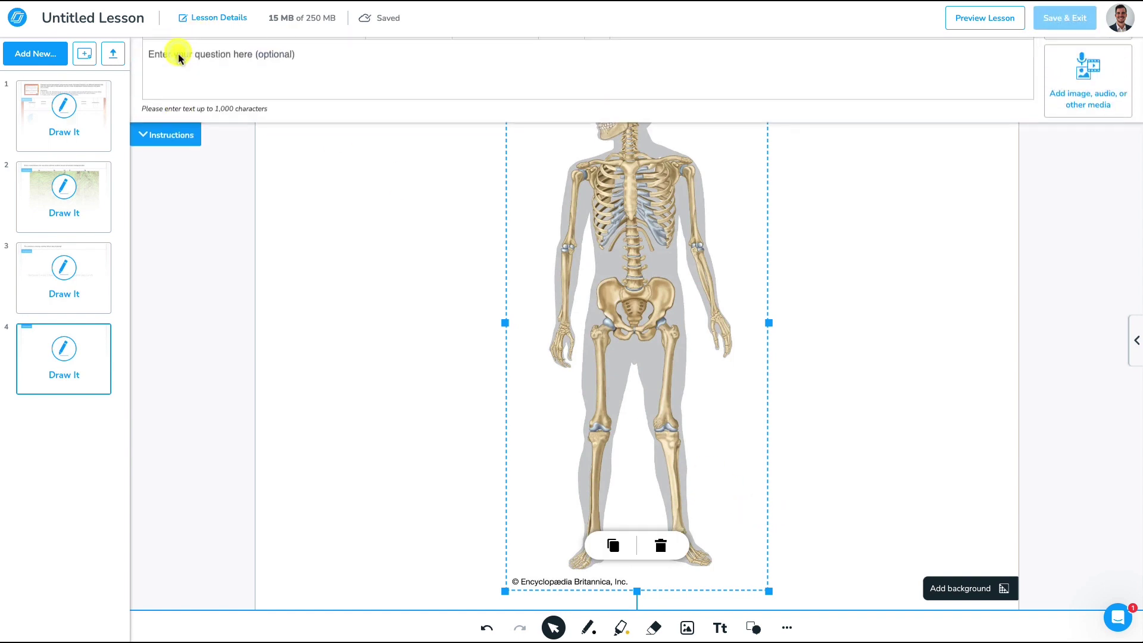
click(222, 82)
text(Circle the tibia on the diagram below.)
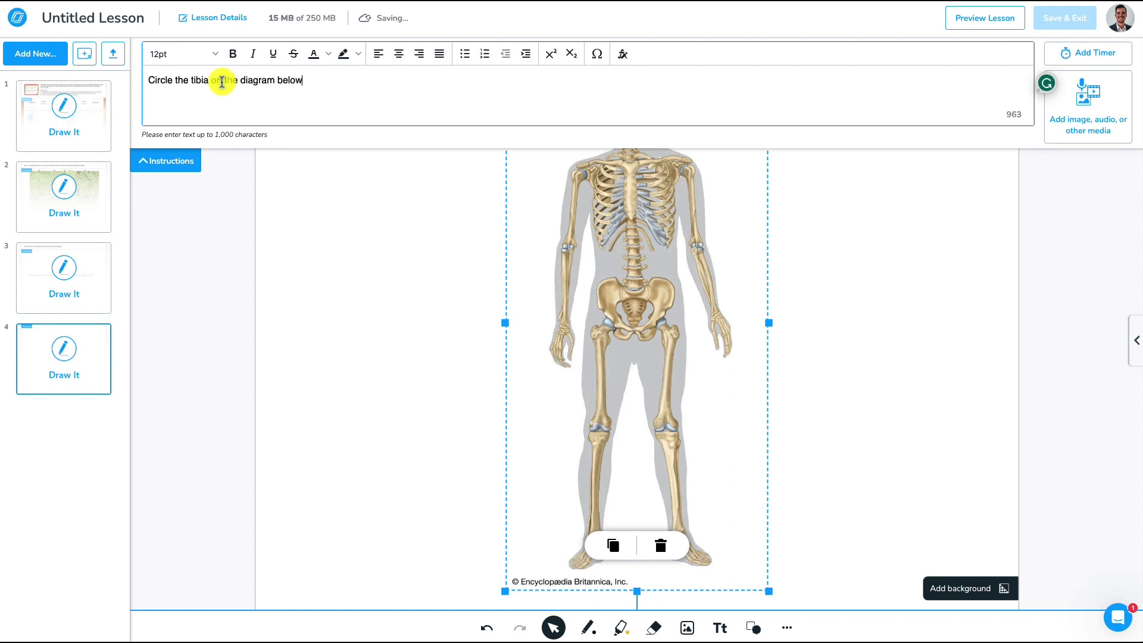
click(184, 162)
click(1051, 20)
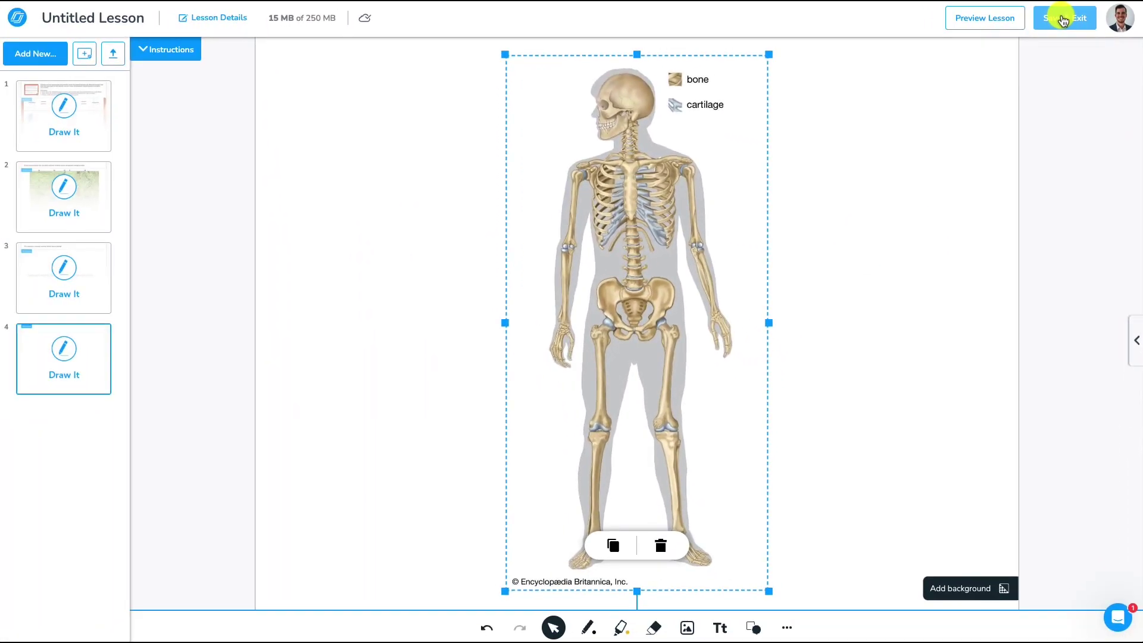